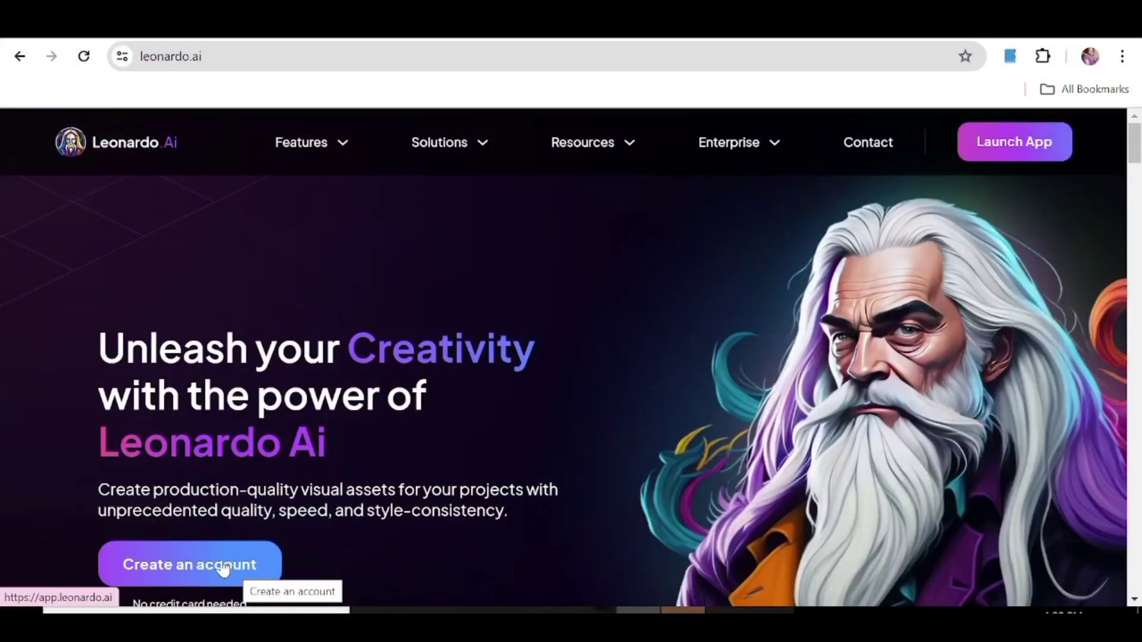
Step: Launch the Leonardo.Ai app and open the source image selection for a new Image2Motion video
{"action": "left_click", "coordinate": [1021, 146]}
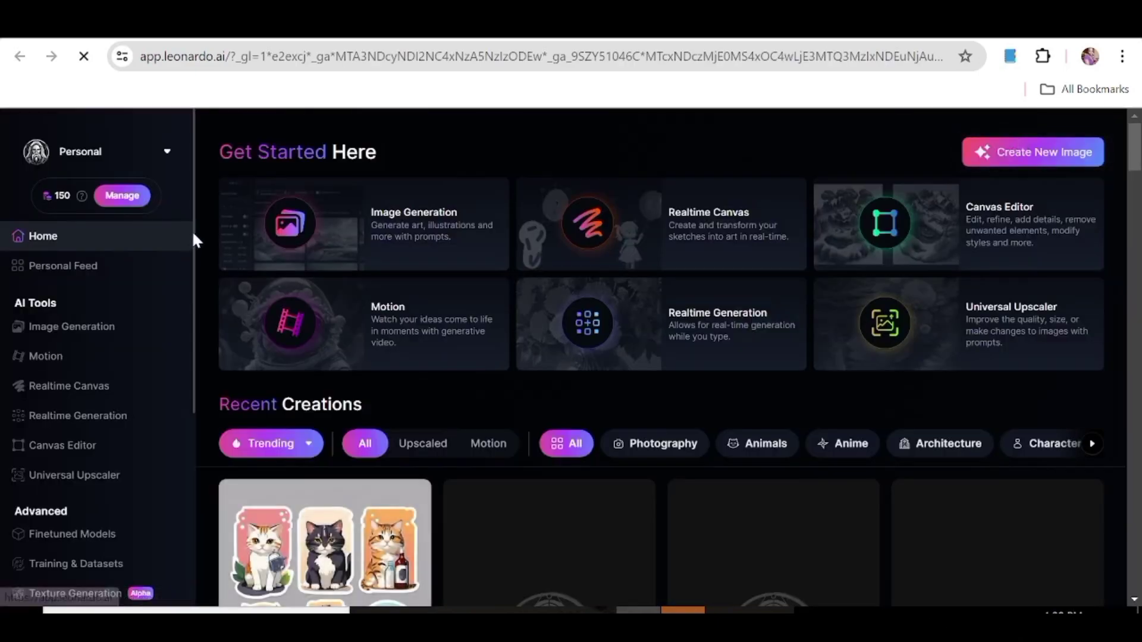
{"action": "scroll", "coordinate": [191, 230], "scroll_direction": "down", "scroll_amount": 5}
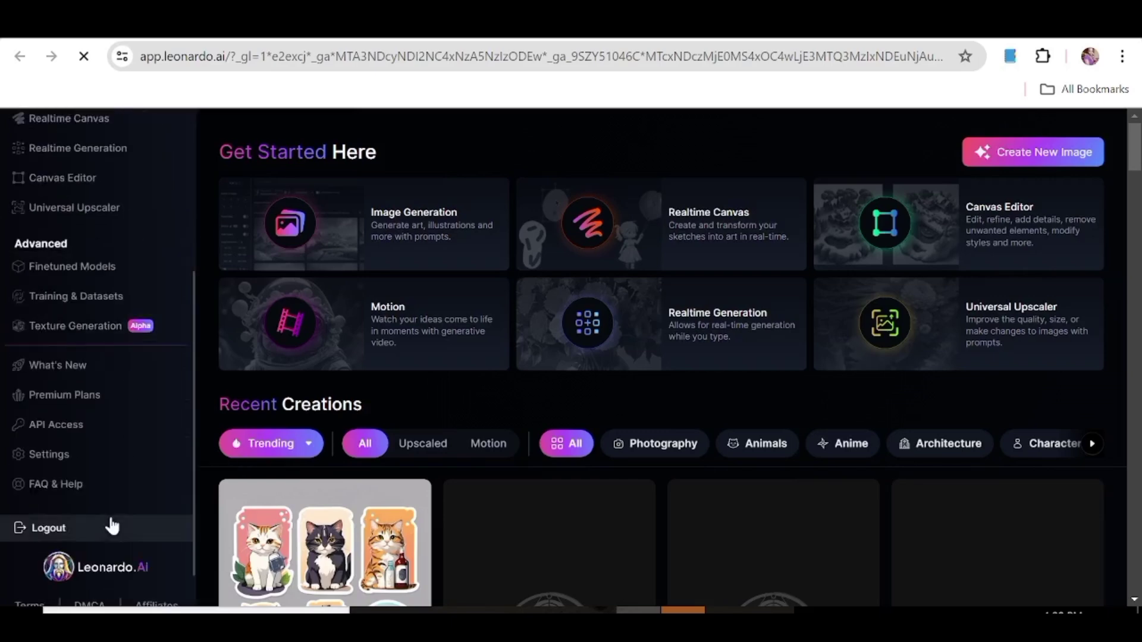
{"action": "scroll", "coordinate": [111, 526], "scroll_direction": "up", "scroll_amount": 5}
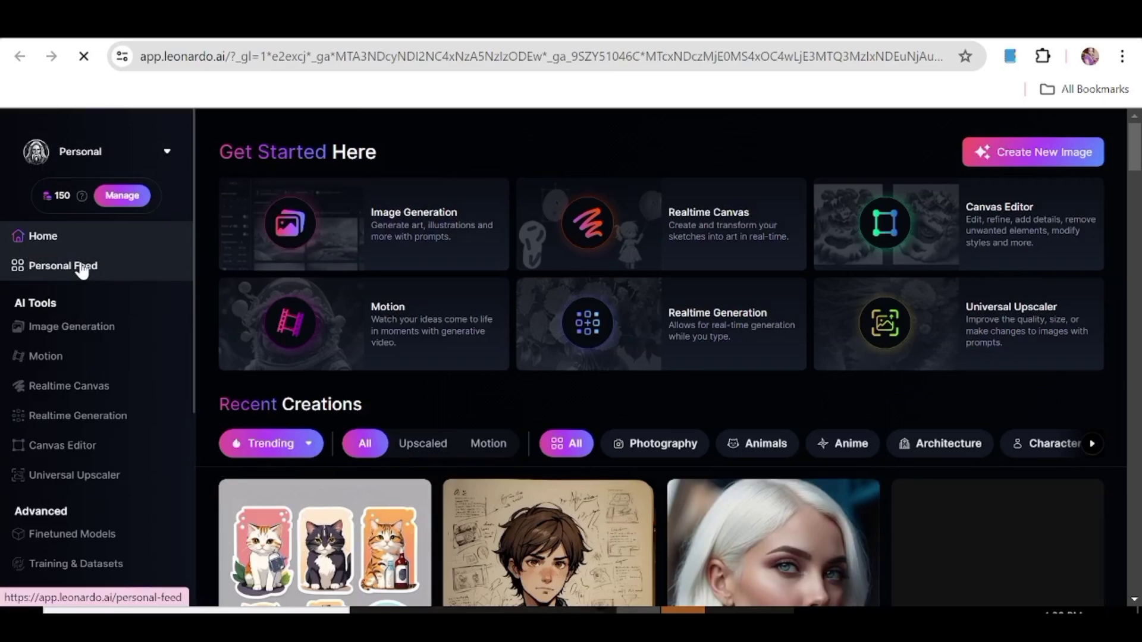
{"action": "left_click", "coordinate": [427, 342]}
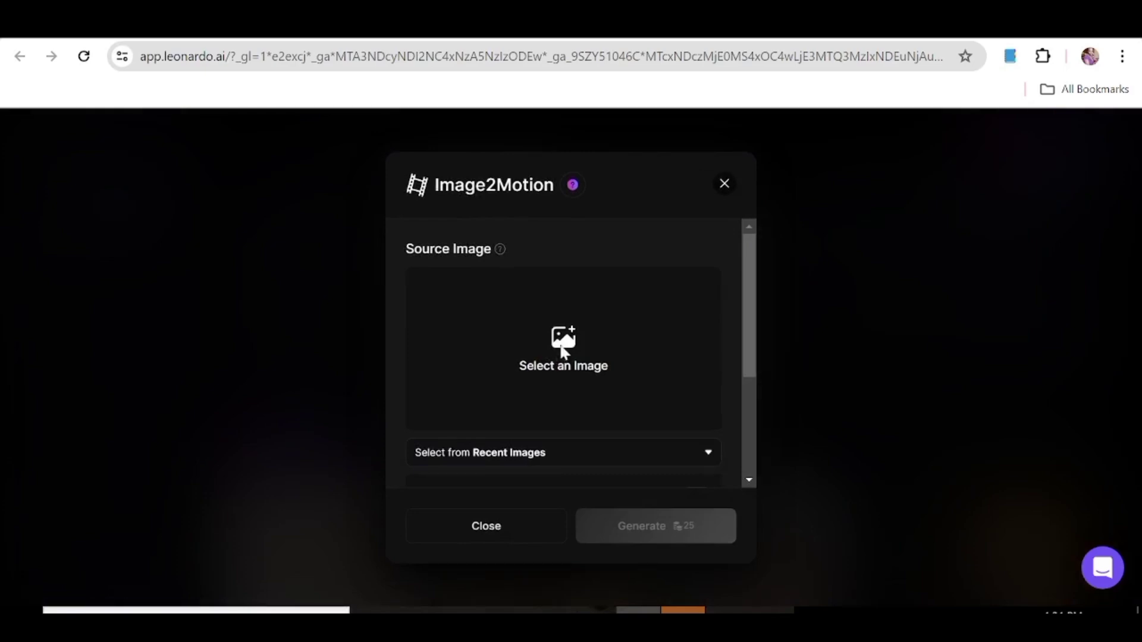
{"action": "left_click", "coordinate": [562, 351]}
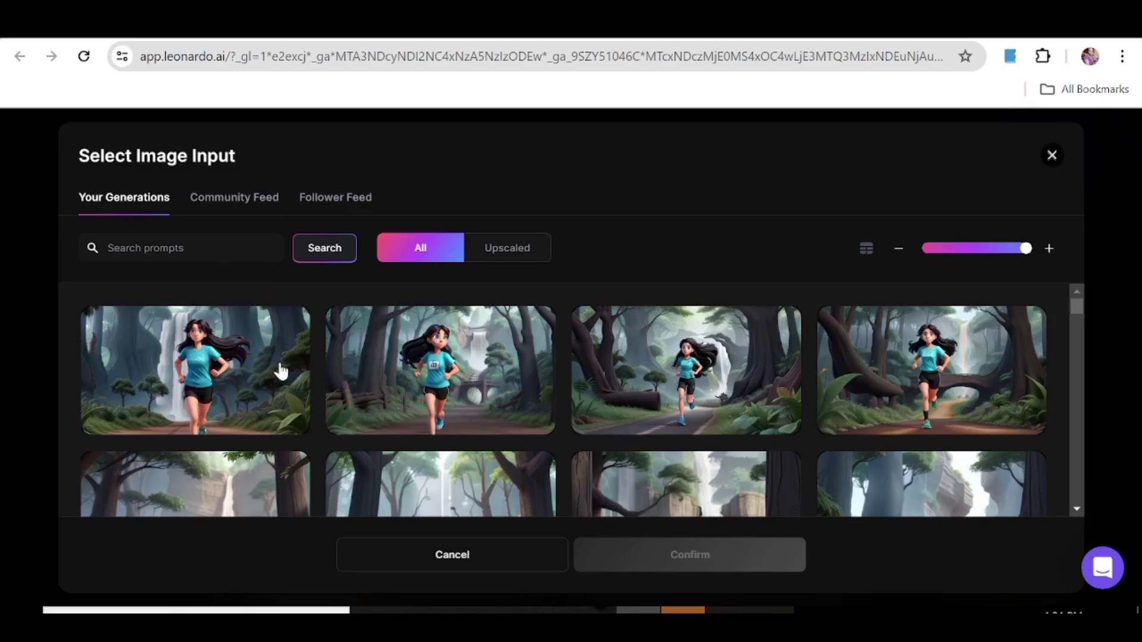
Step: Choose the curling ocean wave picture from the Community Feed as the Image2Motion source image
{"action": "left_click", "coordinate": [253, 355]}
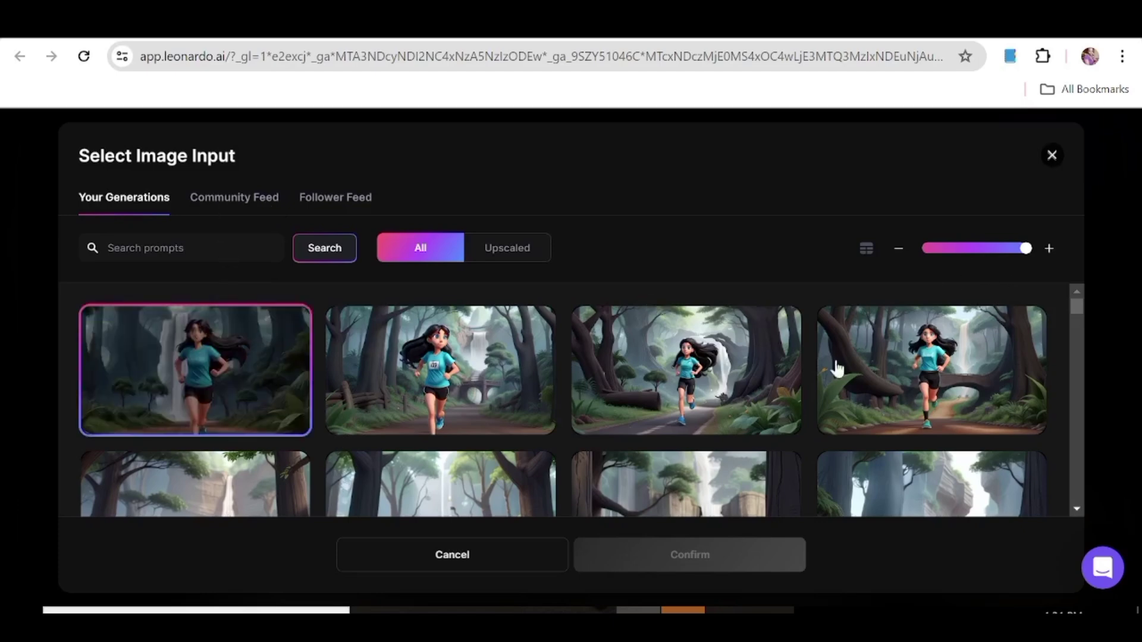
{"action": "left_click", "coordinate": [622, 423]}
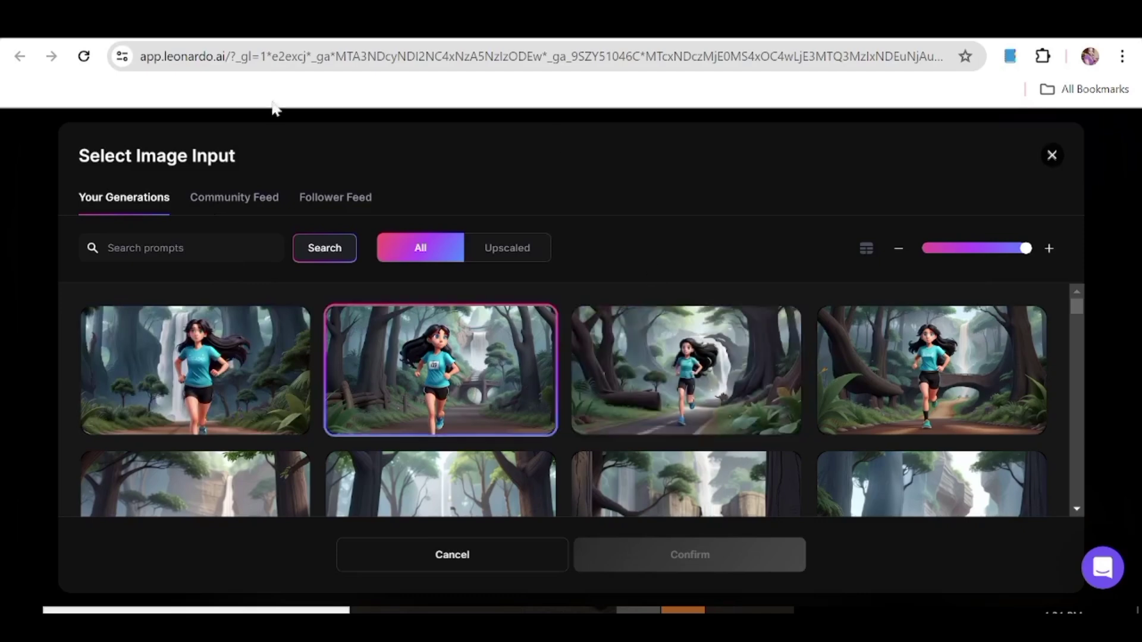
{"action": "left_click", "coordinate": [249, 200]}
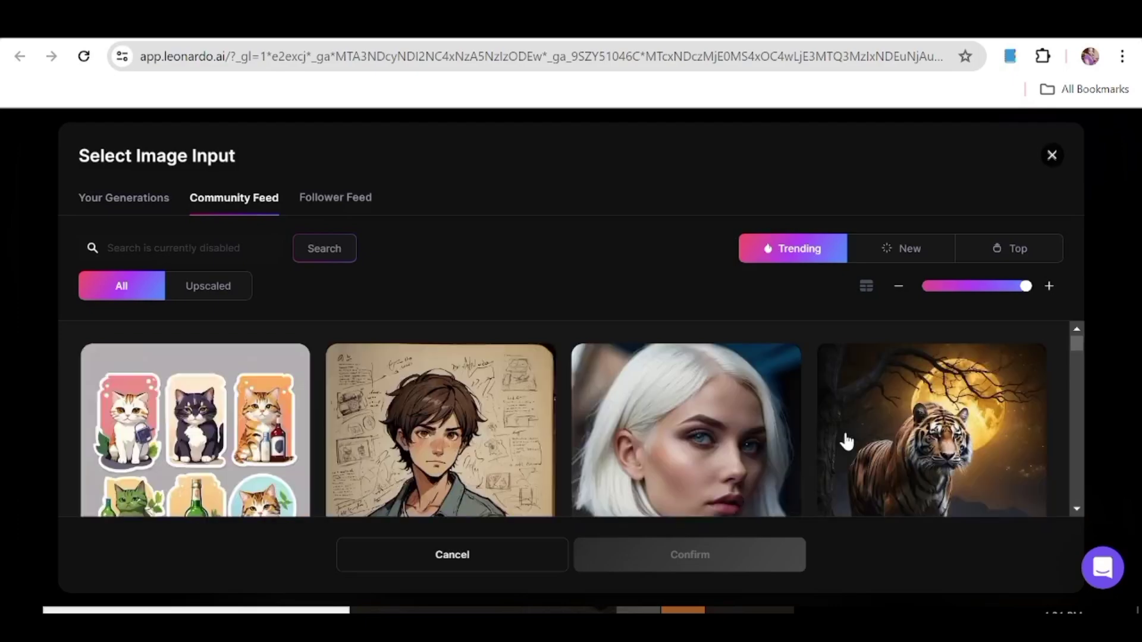
{"action": "scroll", "coordinate": [1080, 506], "scroll_direction": "down", "scroll_amount": 8}
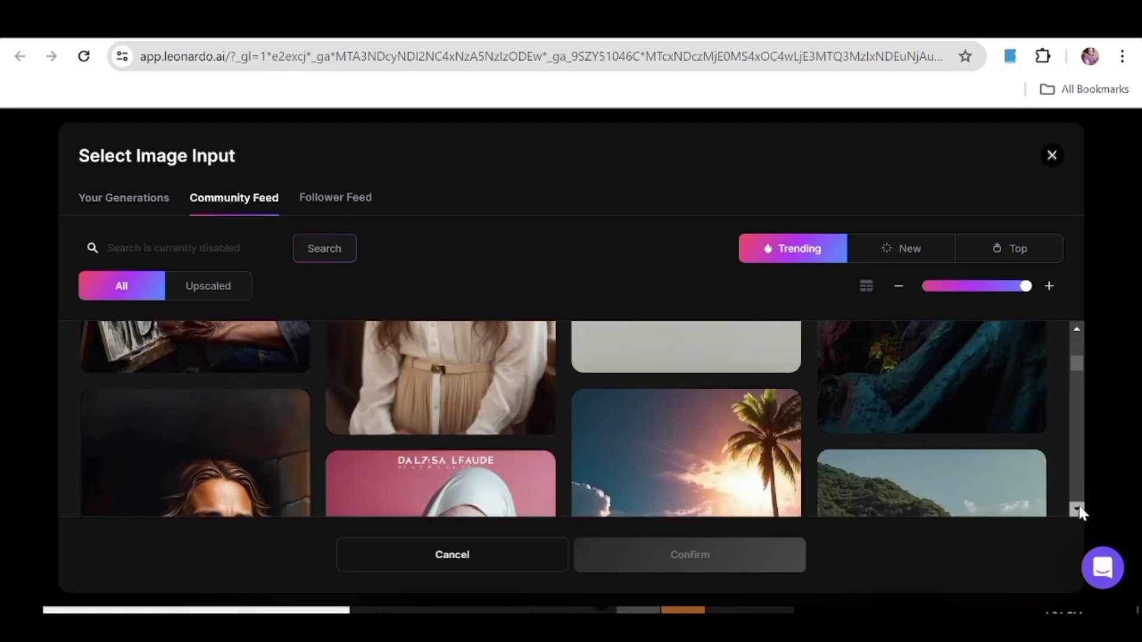
{"action": "scroll", "coordinate": [1079, 503], "scroll_direction": "down", "scroll_amount": 10}
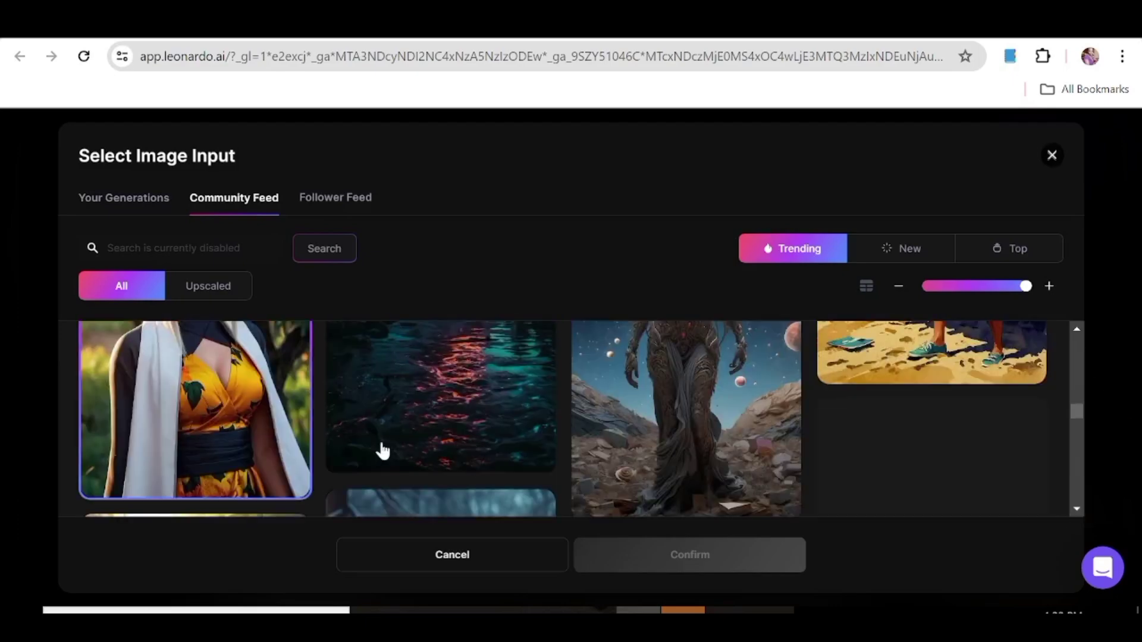
{"action": "scroll", "coordinate": [1079, 419], "scroll_direction": "down", "scroll_amount": 10}
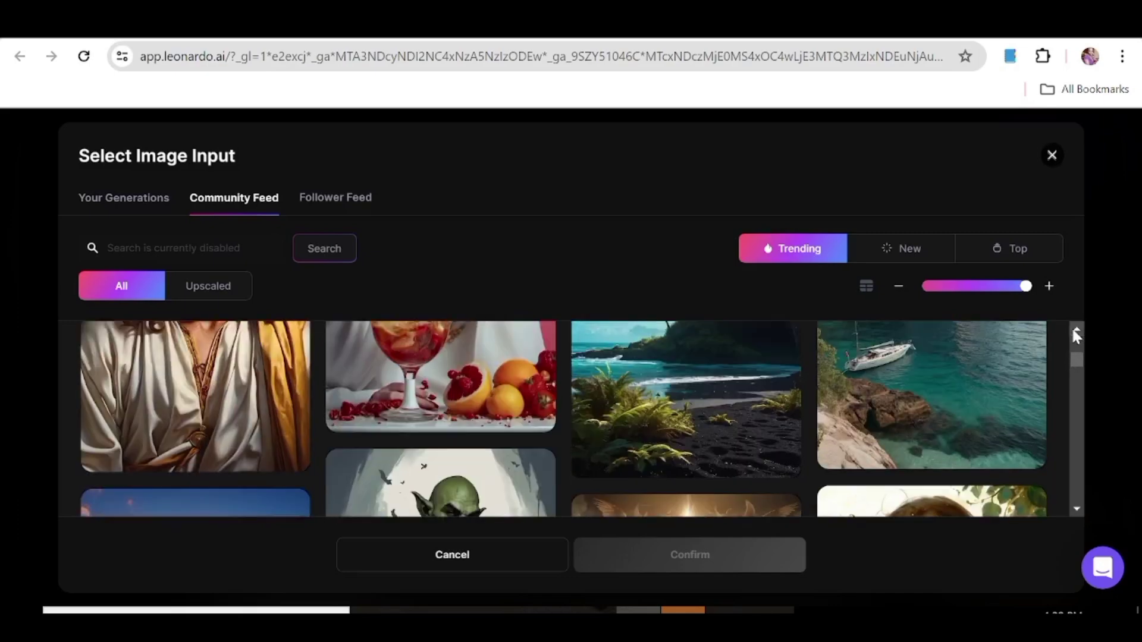
{"action": "scroll", "coordinate": [1079, 506], "scroll_direction": "down", "scroll_amount": 10}
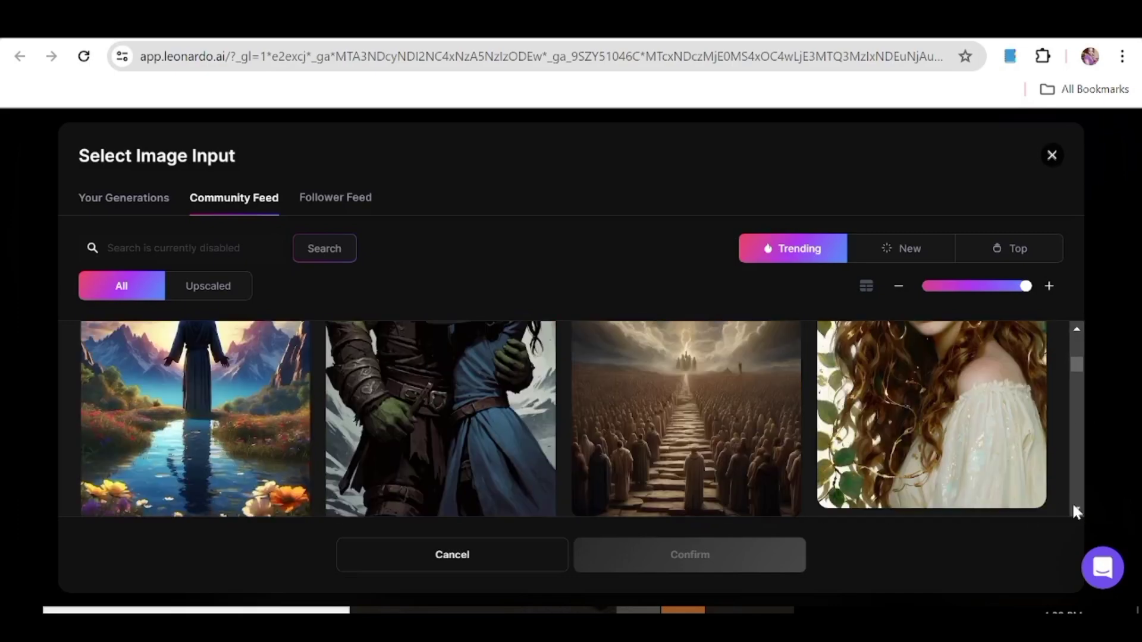
{"action": "scroll", "coordinate": [1077, 510], "scroll_direction": "down", "scroll_amount": 5}
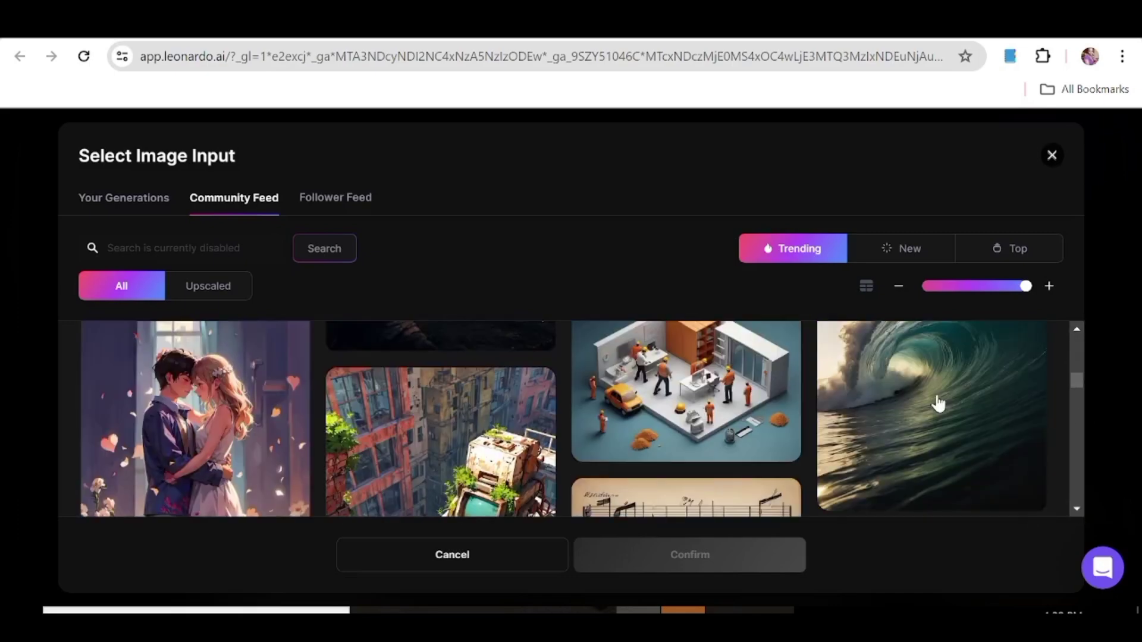
{"action": "left_click", "coordinate": [938, 403]}
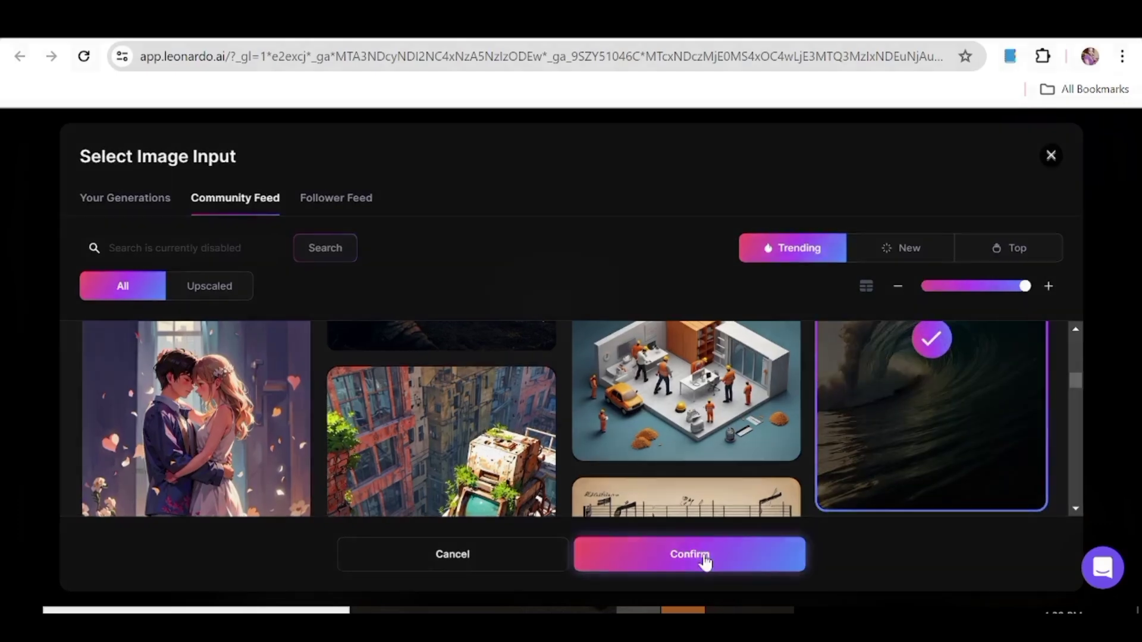
{"action": "left_click", "coordinate": [705, 559]}
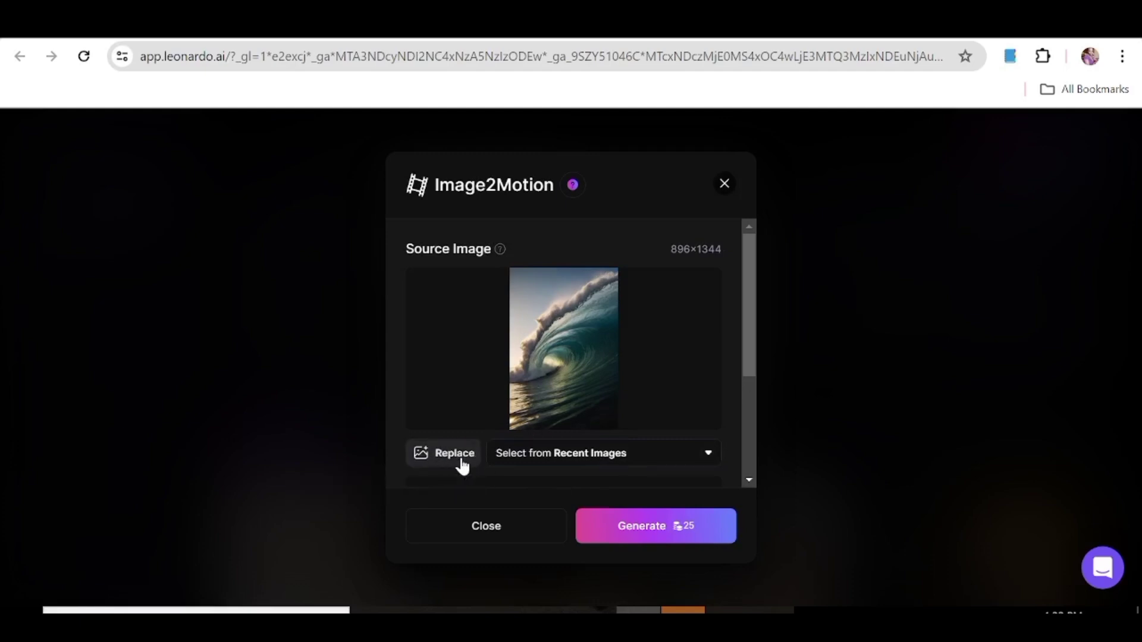
Step: Look over the recent images offered as alternative sources, keeping the ocean wave picture selected
{"action": "left_click", "coordinate": [708, 457]}
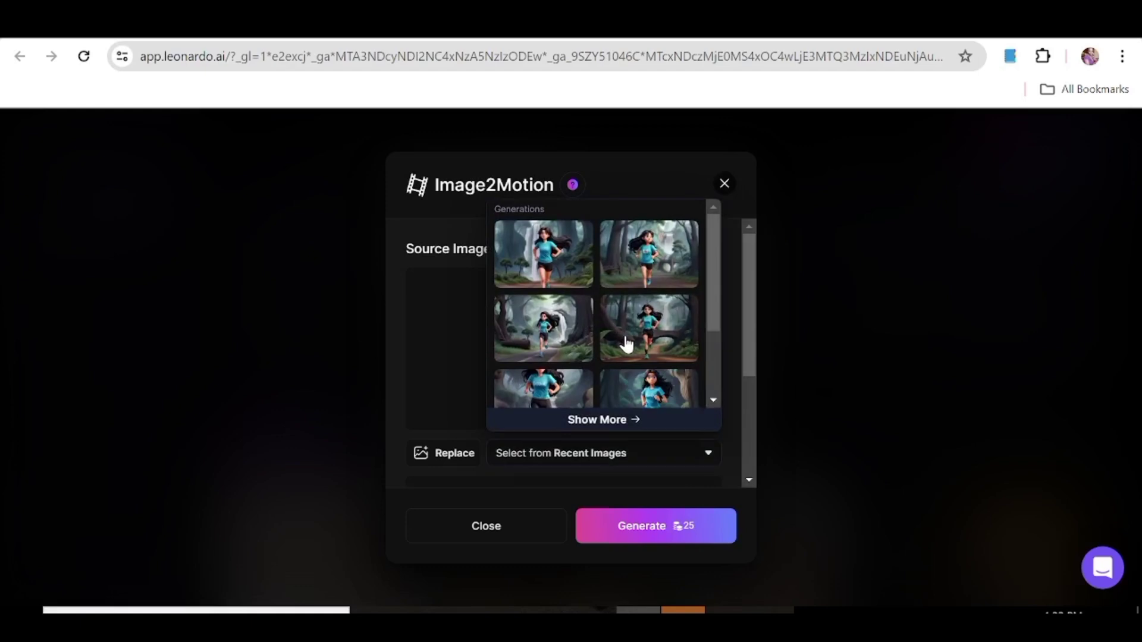
{"action": "left_click", "coordinate": [708, 457]}
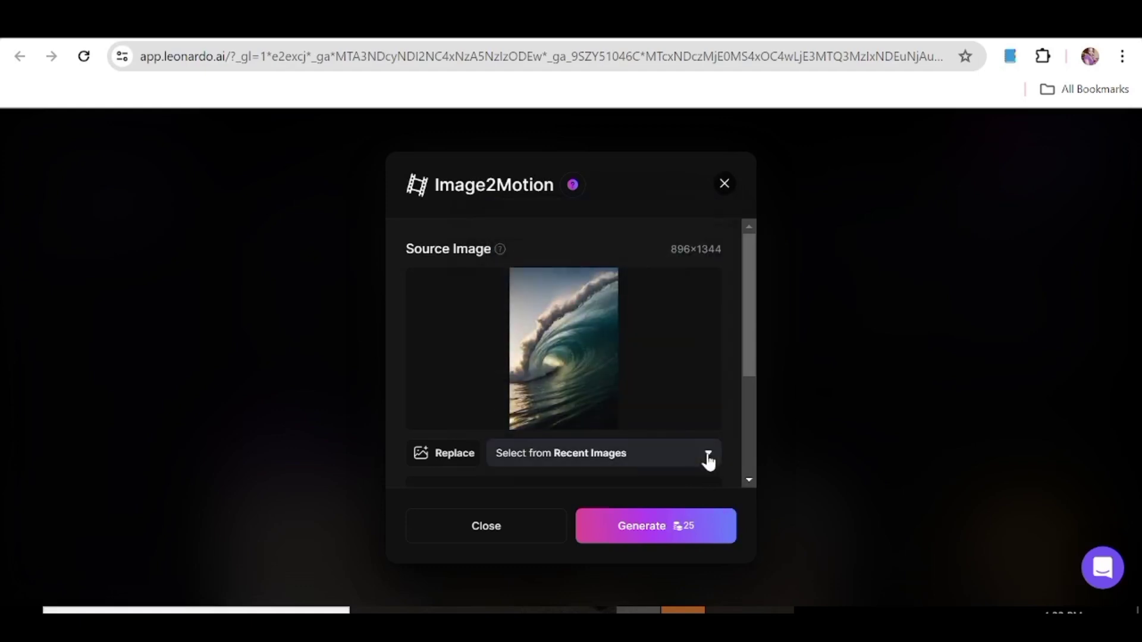
{"action": "left_click", "coordinate": [708, 457]}
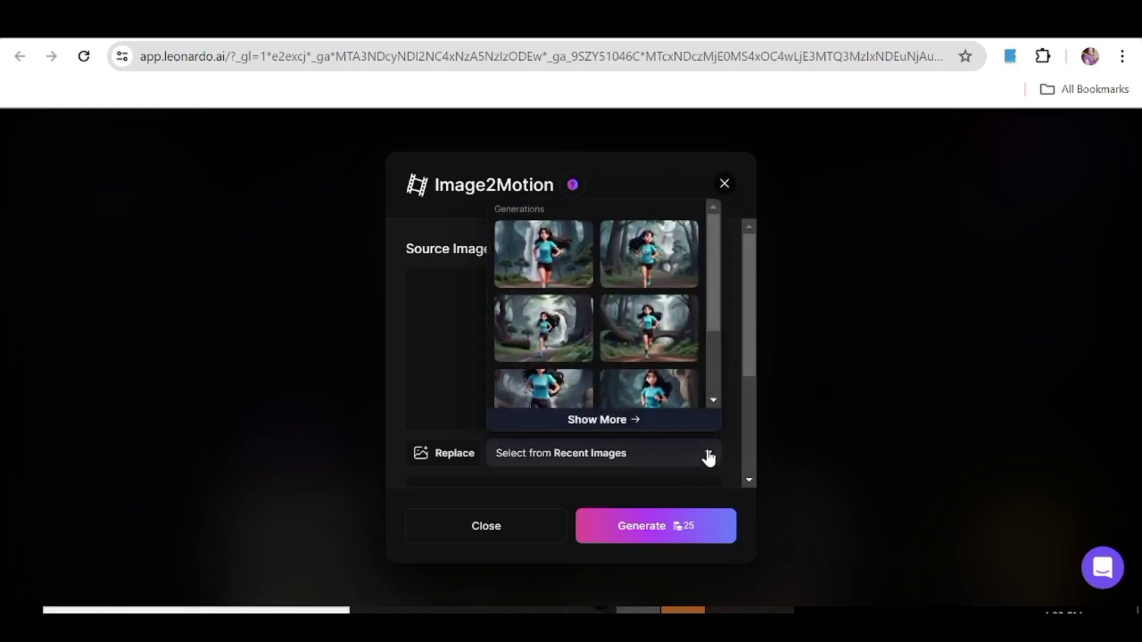
{"action": "left_click", "coordinate": [856, 351]}
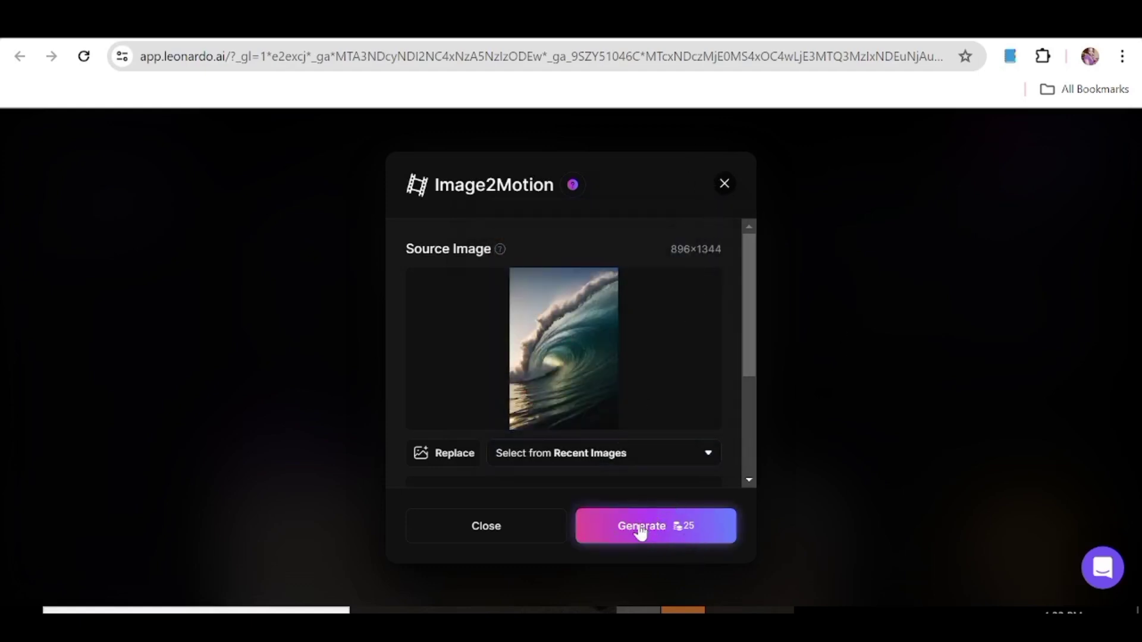
Step: Generate the motion video from the ocean wave image and view it in the generation history
{"action": "left_click", "coordinate": [684, 528]}
{"action": "scroll", "coordinate": [614, 491], "scroll_direction": "down", "scroll_amount": 5}
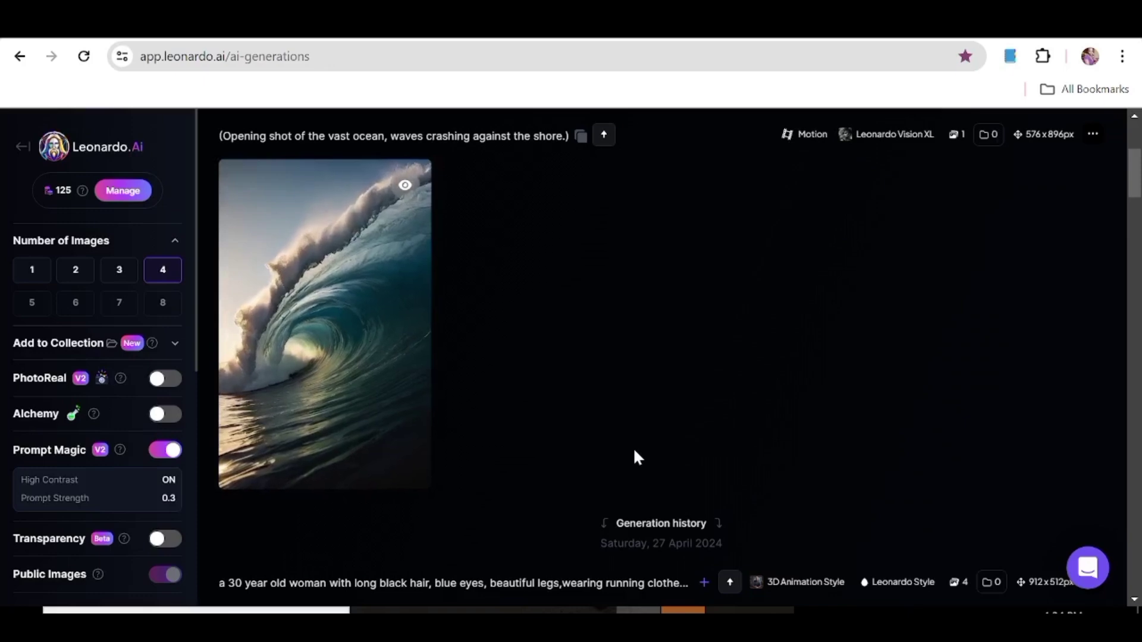
{"action": "left_click", "coordinate": [310, 306]}
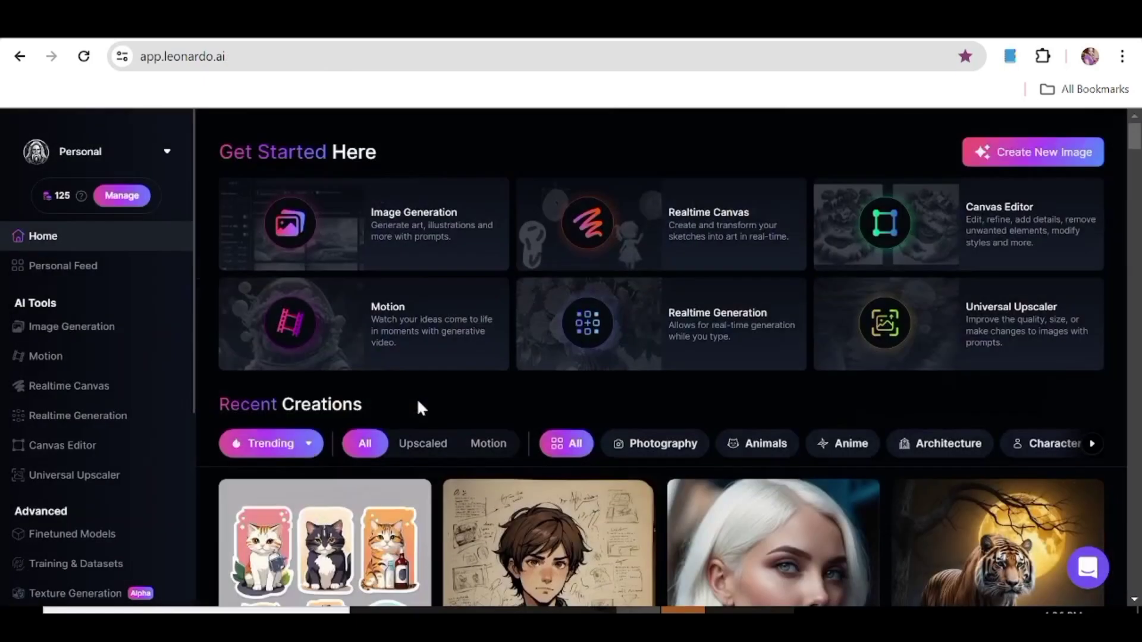
Step: Start another Image2Motion video with the Community Feed picture of a yacht beside a rock arch as its source
{"action": "left_click", "coordinate": [281, 336]}
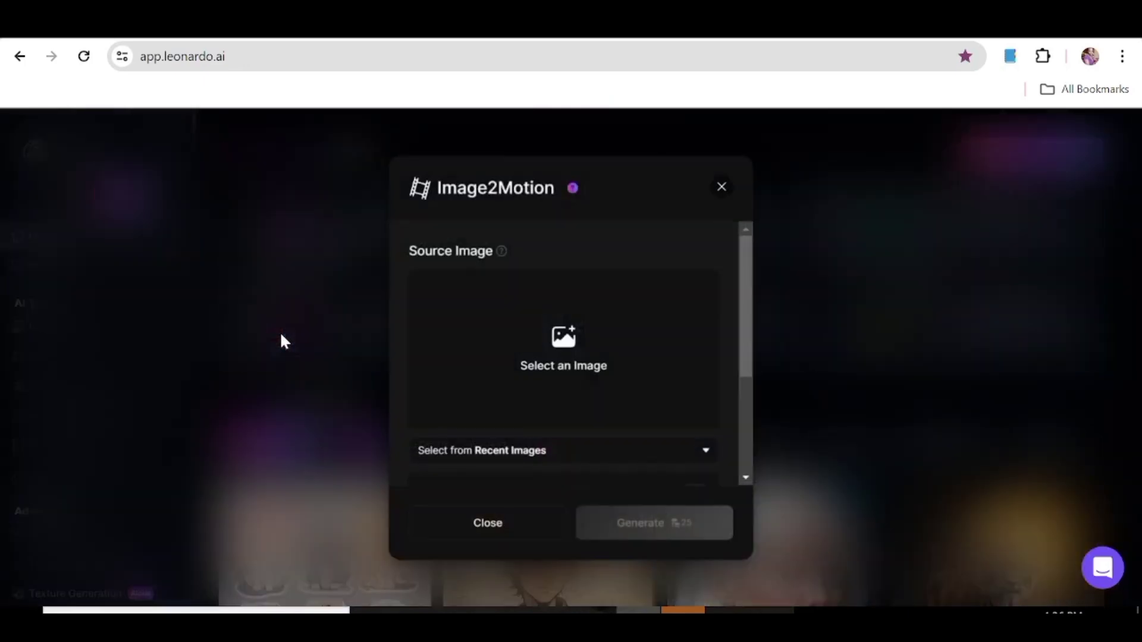
{"action": "left_click", "coordinate": [563, 338]}
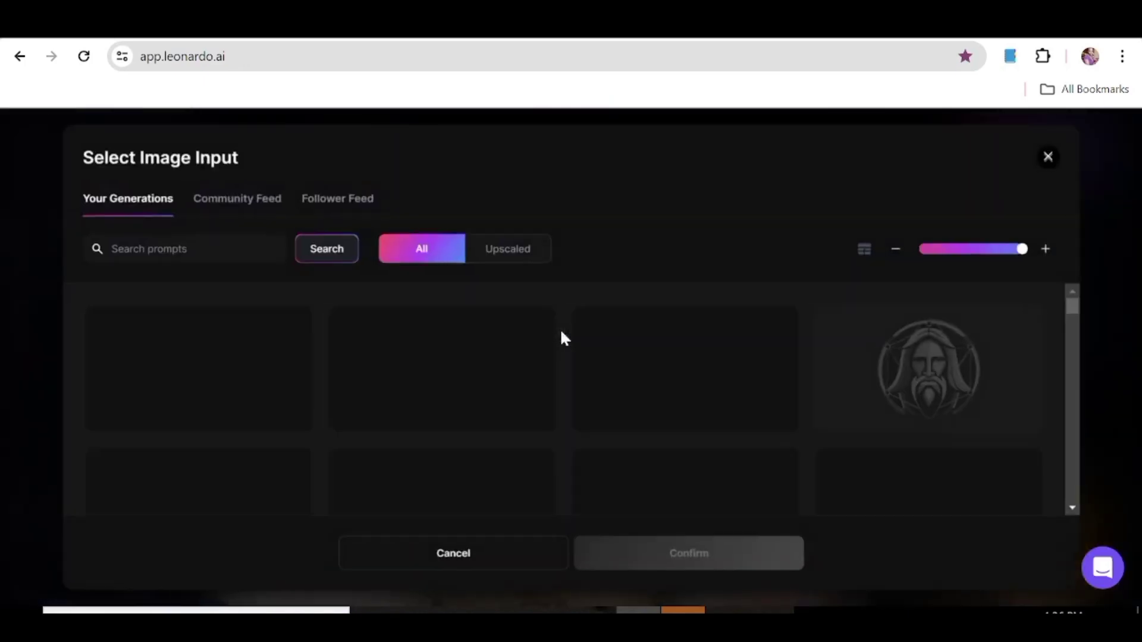
{"action": "left_click", "coordinate": [263, 202]}
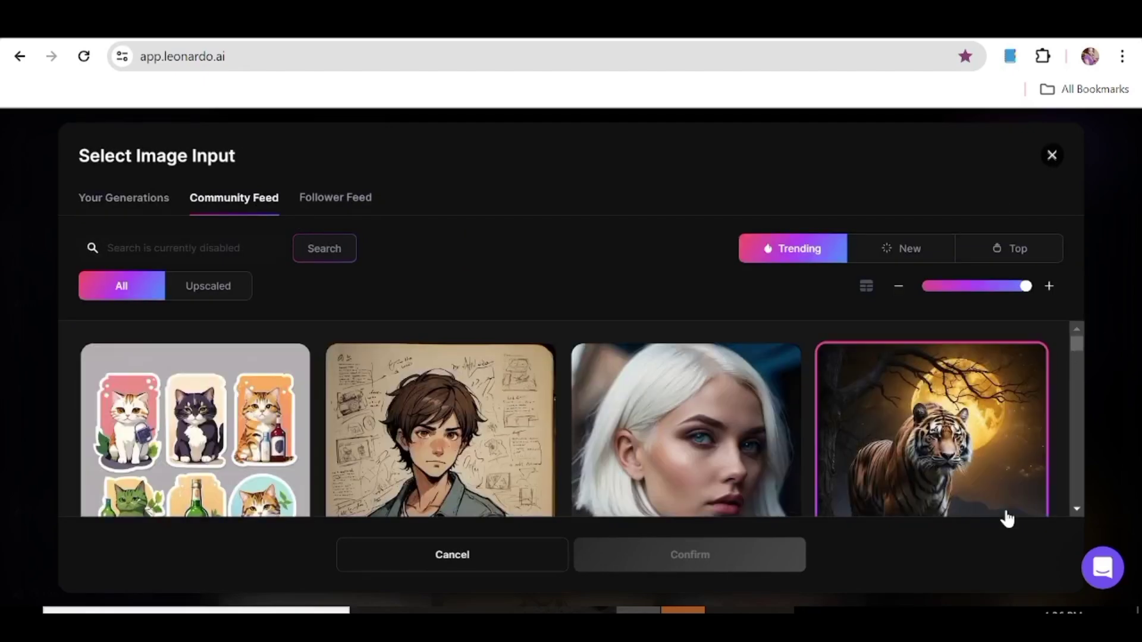
{"action": "scroll", "coordinate": [1080, 517], "scroll_direction": "down", "scroll_amount": 3}
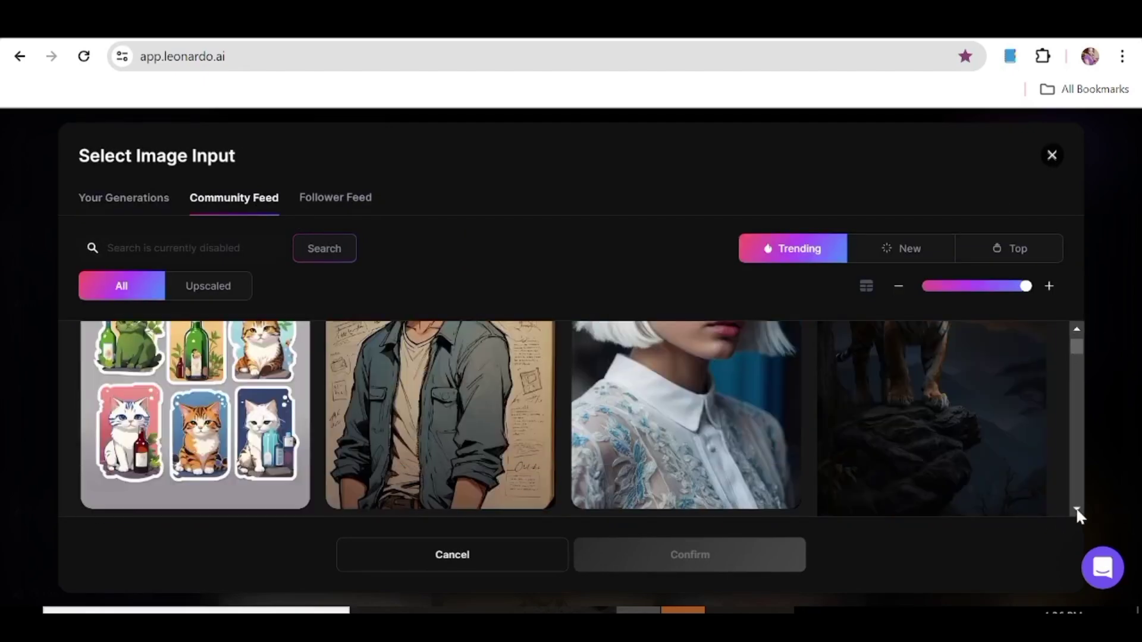
{"action": "scroll", "coordinate": [1076, 511], "scroll_direction": "down", "scroll_amount": 5}
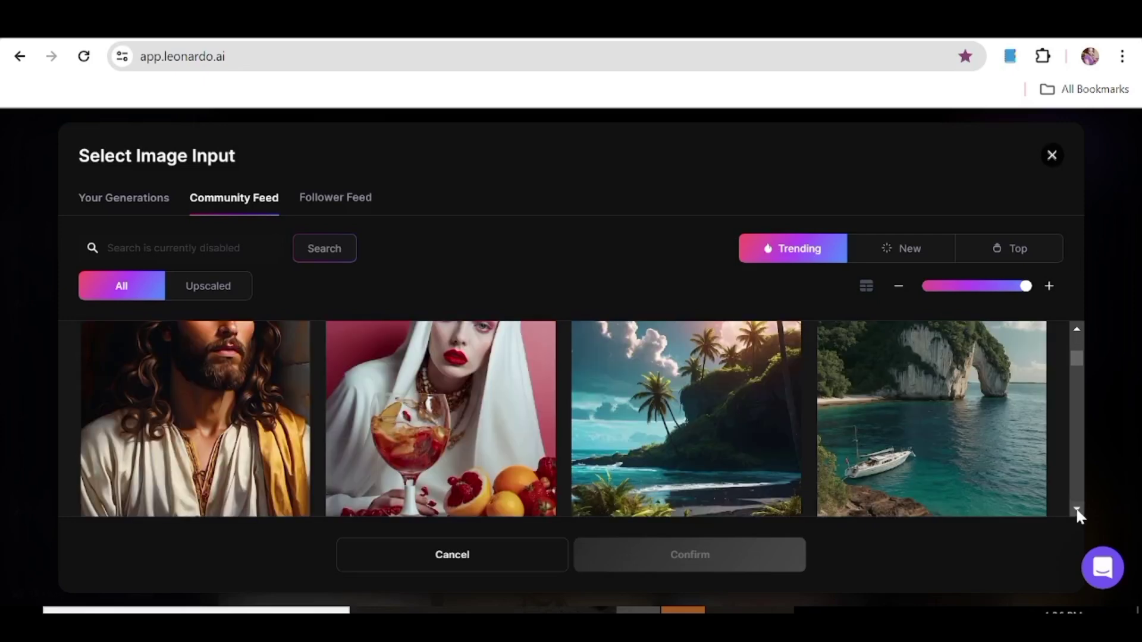
{"action": "left_click", "coordinate": [913, 408]}
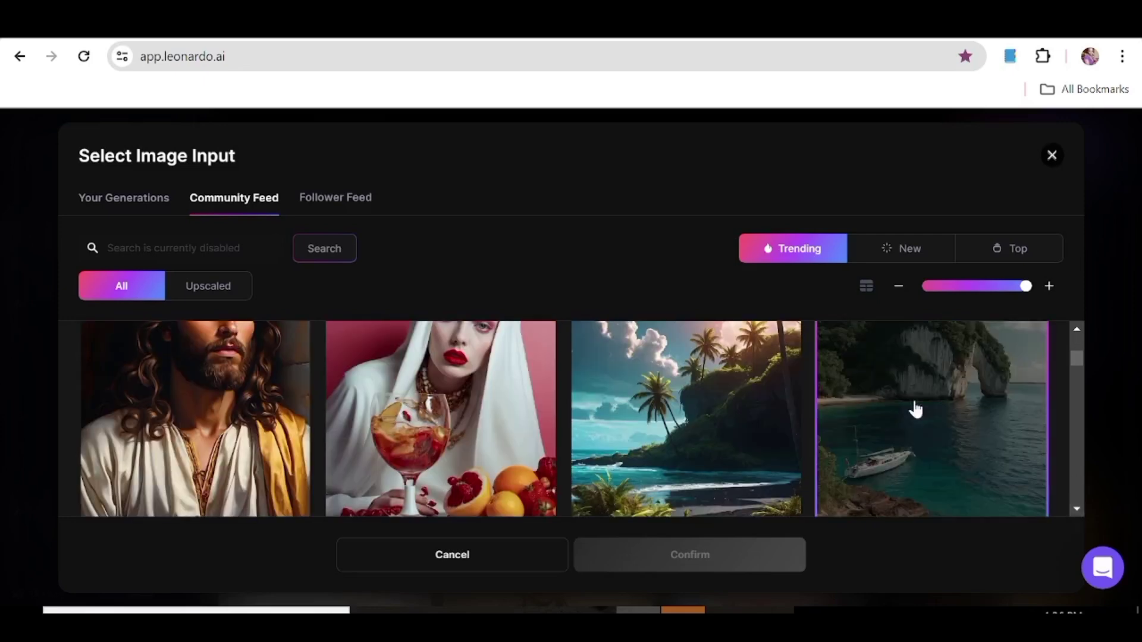
{"action": "left_click", "coordinate": [778, 563]}
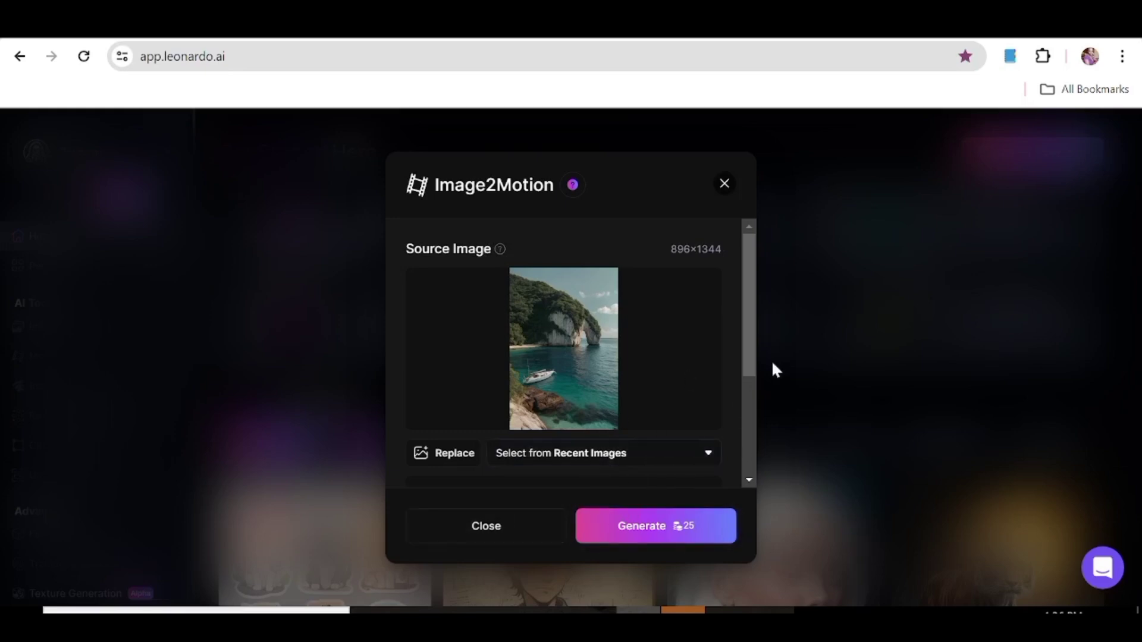
Step: Set the motion strength to 5 and generate the public yacht video
{"action": "left_click_drag", "start_coordinate": [752, 327], "coordinate": [772, 491]}
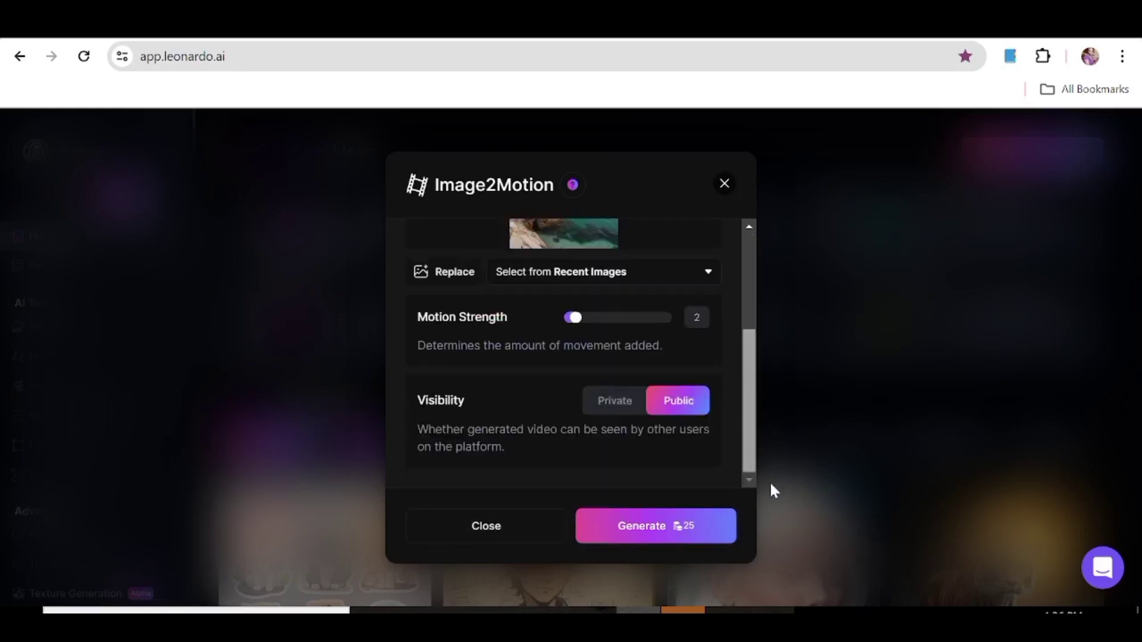
{"action": "left_click", "coordinate": [611, 320]}
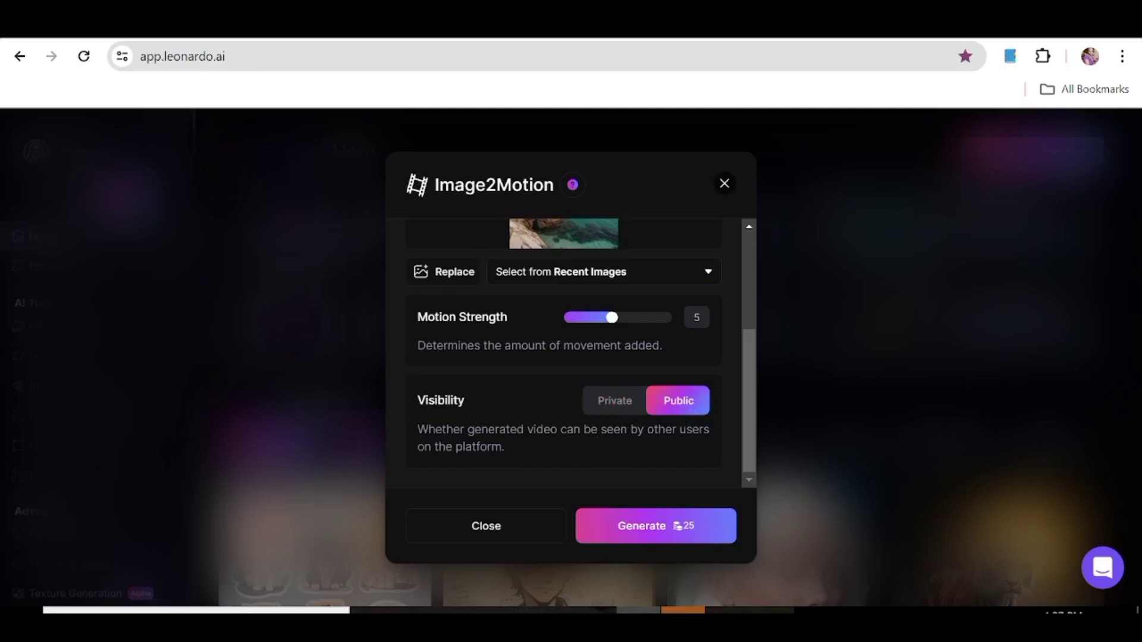
{"action": "left_click", "coordinate": [652, 526]}
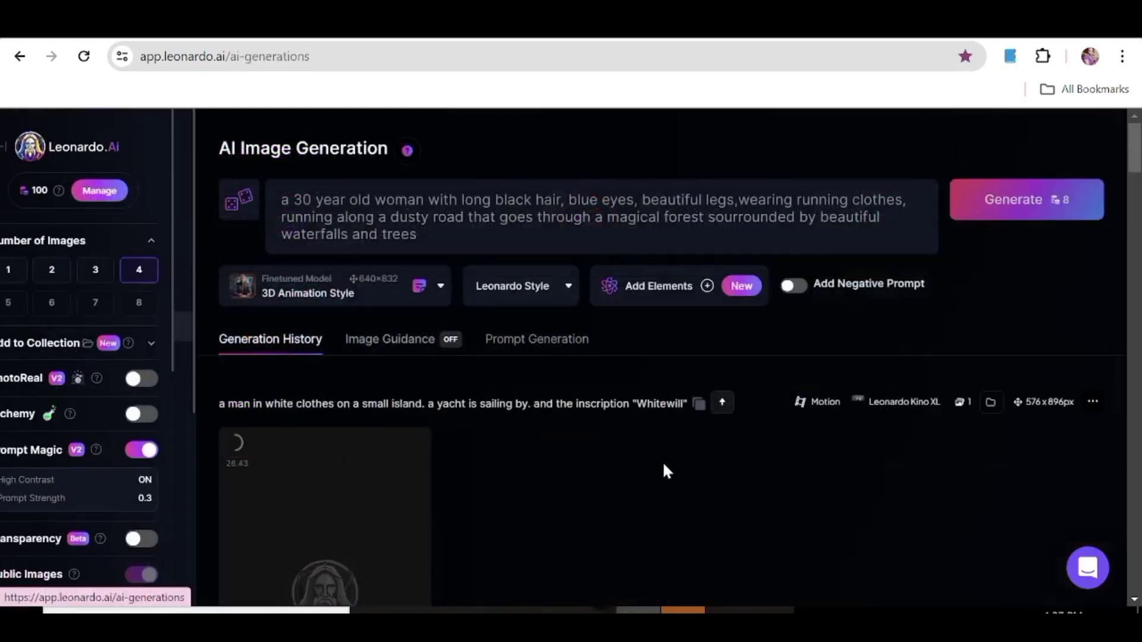
Step: Play the generated yacht video in full screen and return to the generation history
{"action": "scroll", "coordinate": [662, 462], "scroll_direction": "down", "scroll_amount": 3}
{"action": "scroll", "coordinate": [664, 465], "scroll_direction": "down", "scroll_amount": 1}
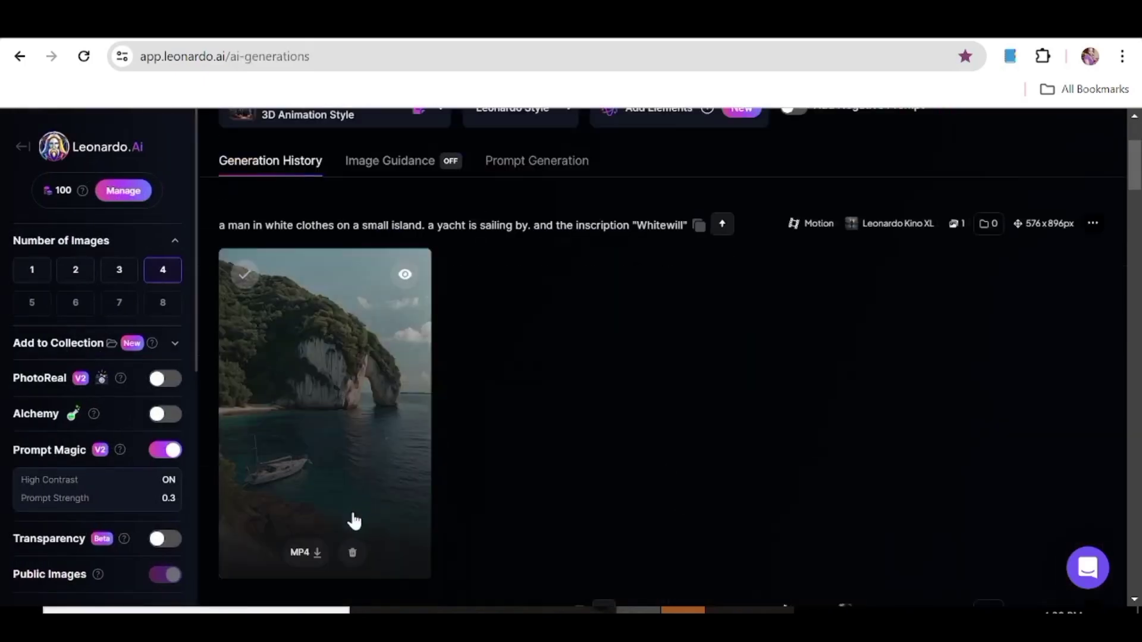
{"action": "left_click", "coordinate": [351, 419]}
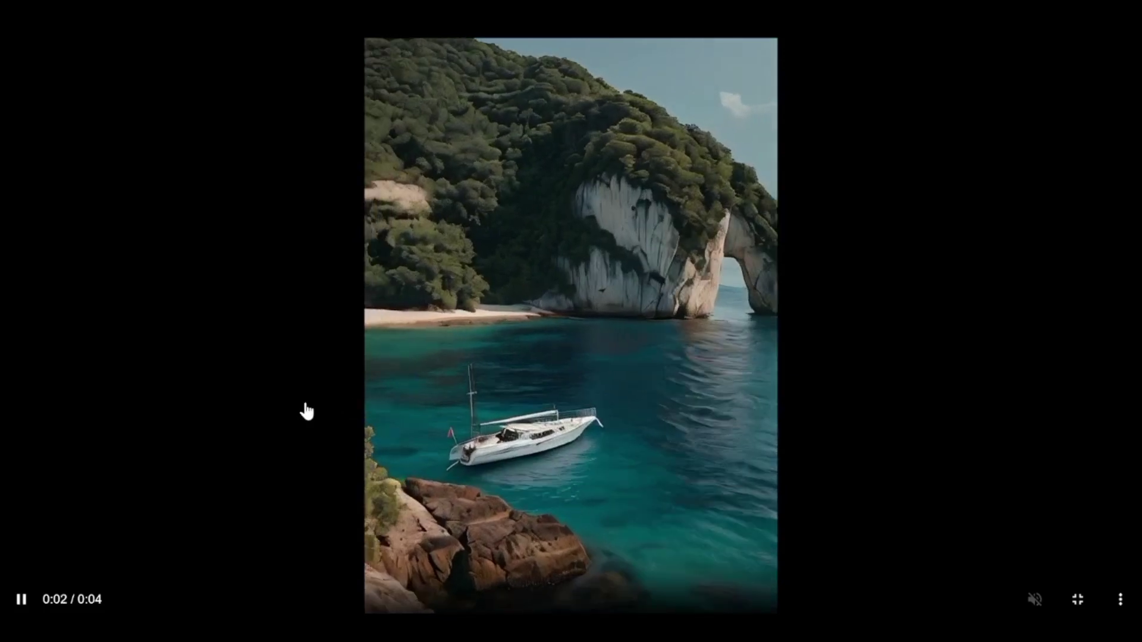
{"action": "key", "text": "Escape"}
{"action": "left_click", "coordinate": [675, 159]}
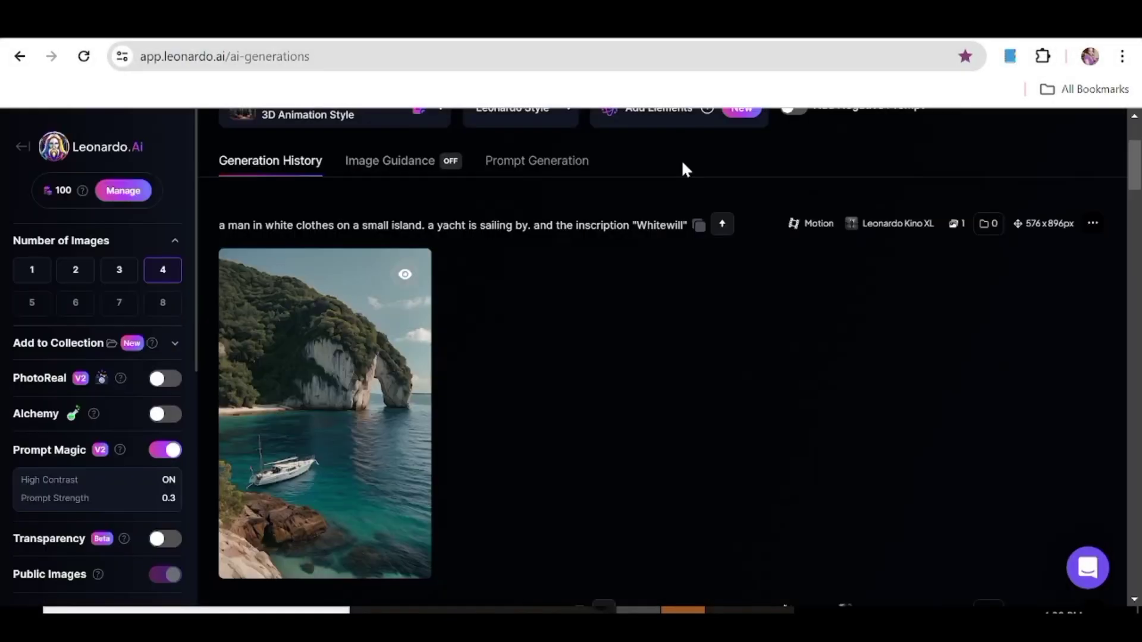
Step: Start an Image2Motion video from the generated landscape picture of the woman running in front of a stone bridge
{"action": "scroll", "coordinate": [612, 484], "scroll_direction": "down", "scroll_amount": 10}
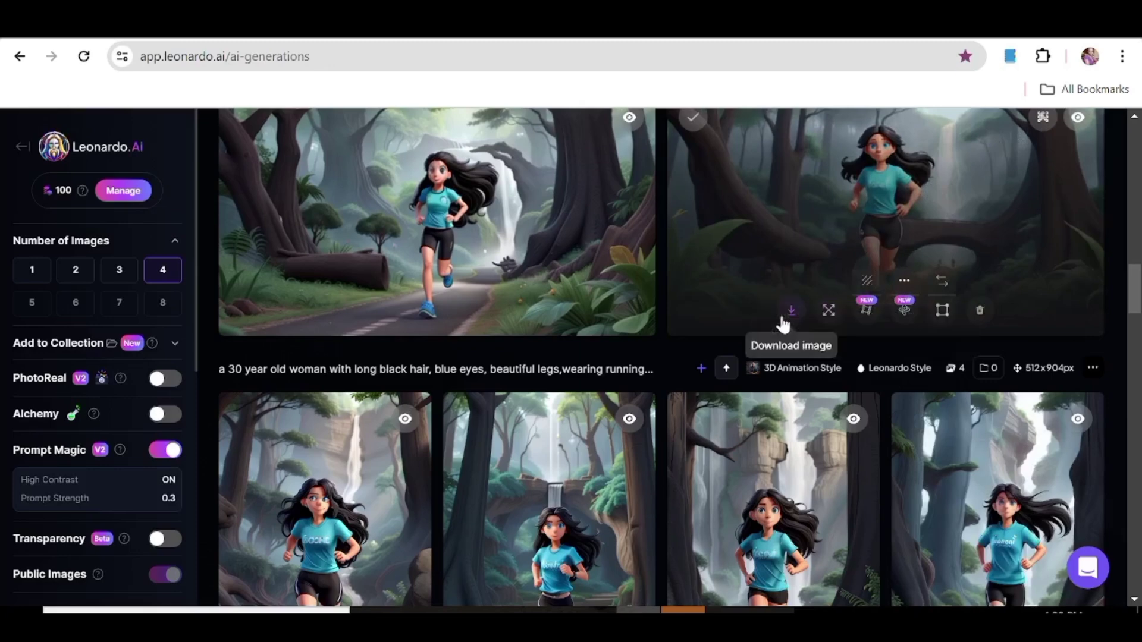
{"action": "left_click", "coordinate": [866, 313]}
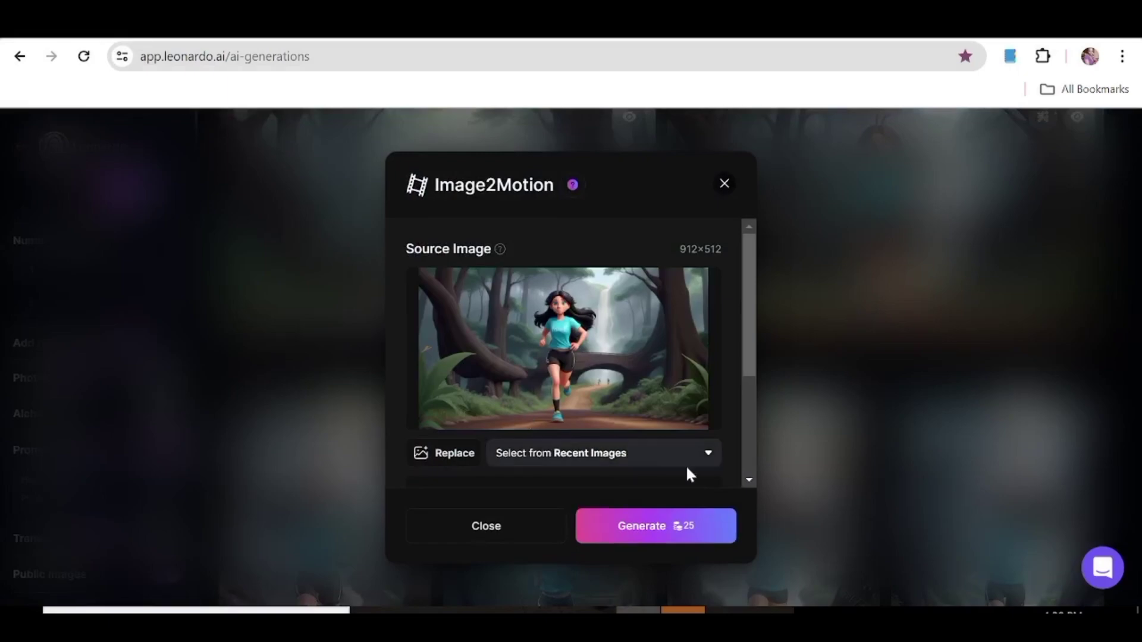
{"action": "scroll", "coordinate": [754, 303], "scroll_direction": "down", "scroll_amount": 3}
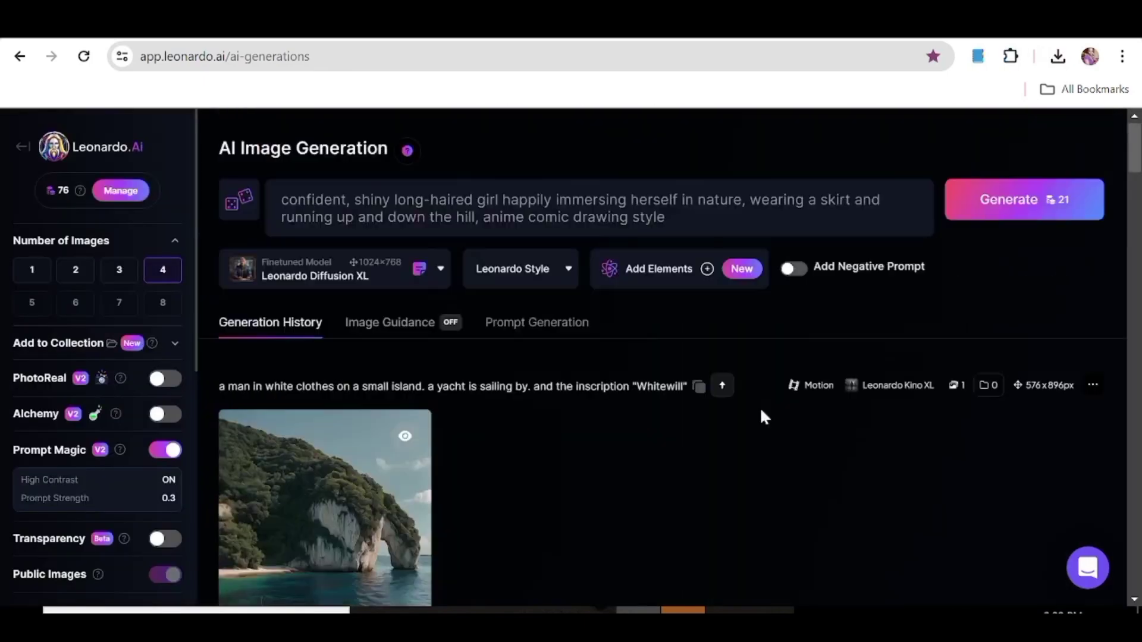
Step: Set the image aspect ratio to 16:9 and generate images from the long-haired girl prompt in anime comic drawing style
{"action": "scroll", "coordinate": [744, 477], "scroll_direction": "down", "scroll_amount": 5}
{"action": "scroll", "coordinate": [105, 348], "scroll_direction": "down", "scroll_amount": 6}
{"action": "left_click", "coordinate": [139, 334]}
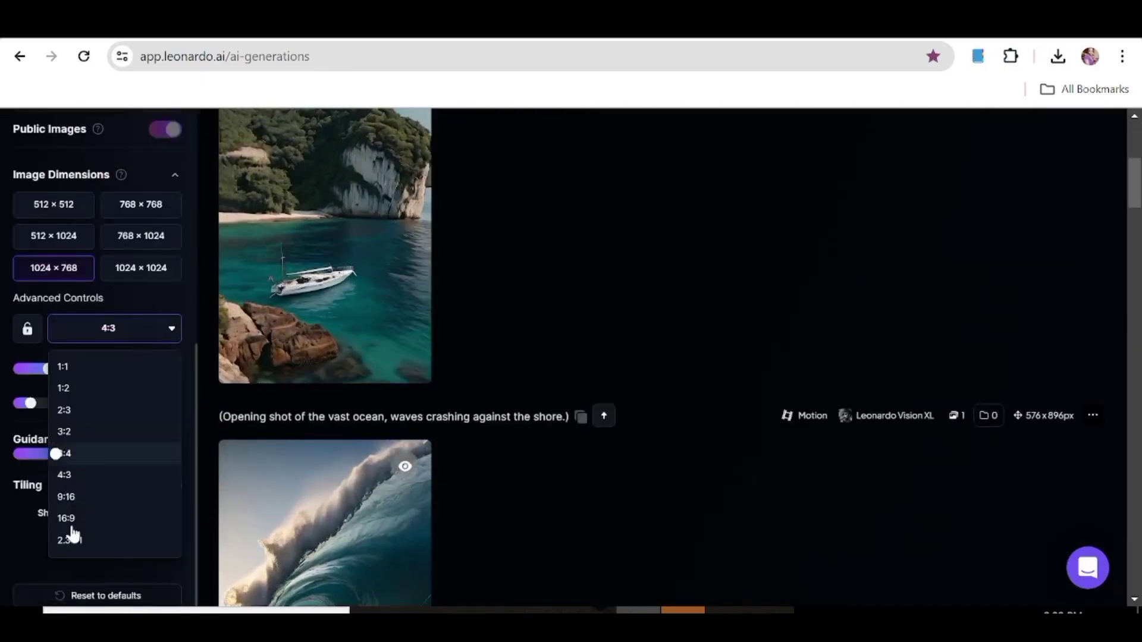
{"action": "left_click", "coordinate": [71, 521]}
{"action": "scroll", "coordinate": [152, 413], "scroll_direction": "up", "scroll_amount": 8}
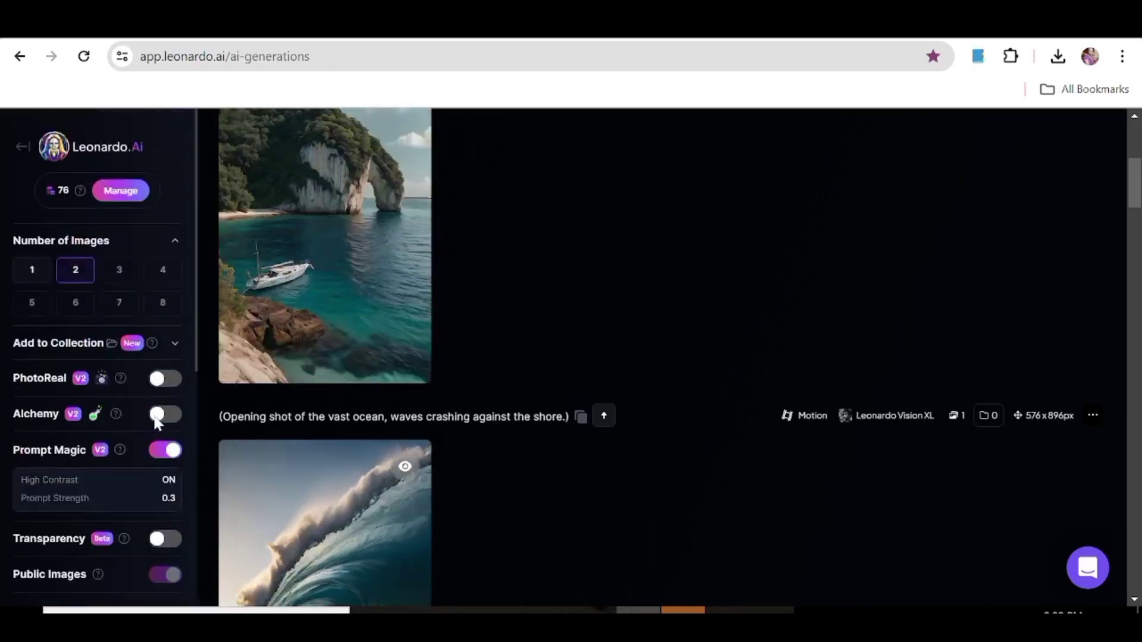
{"action": "scroll", "coordinate": [597, 160], "scroll_direction": "up", "scroll_amount": 6}
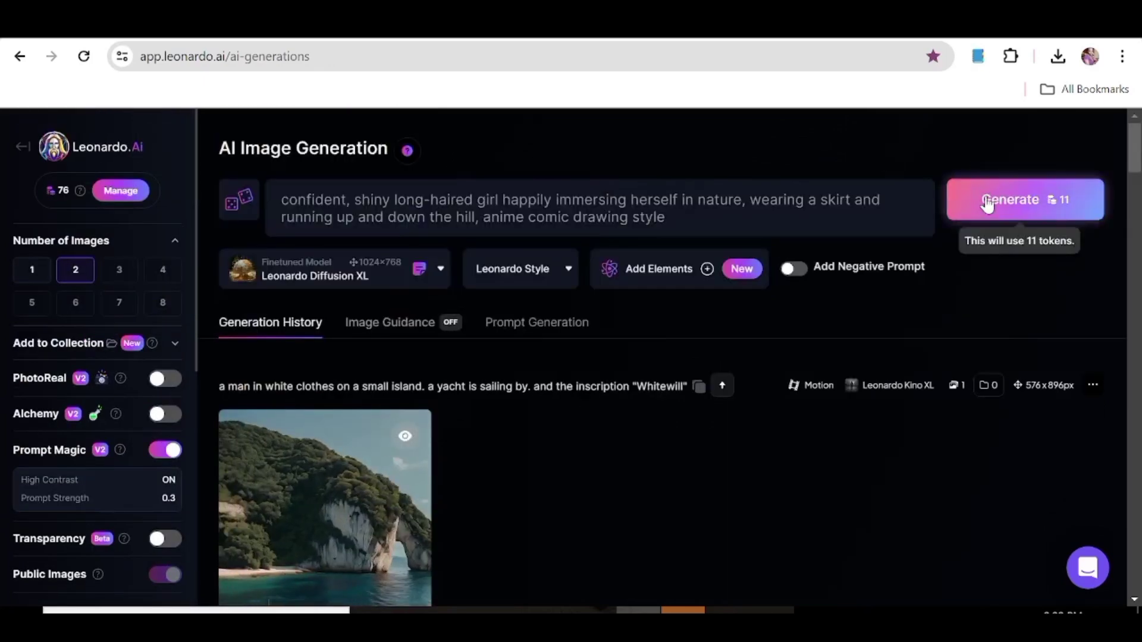
{"action": "left_click", "coordinate": [989, 196]}
{"action": "scroll", "coordinate": [754, 413], "scroll_direction": "down", "scroll_amount": 3}
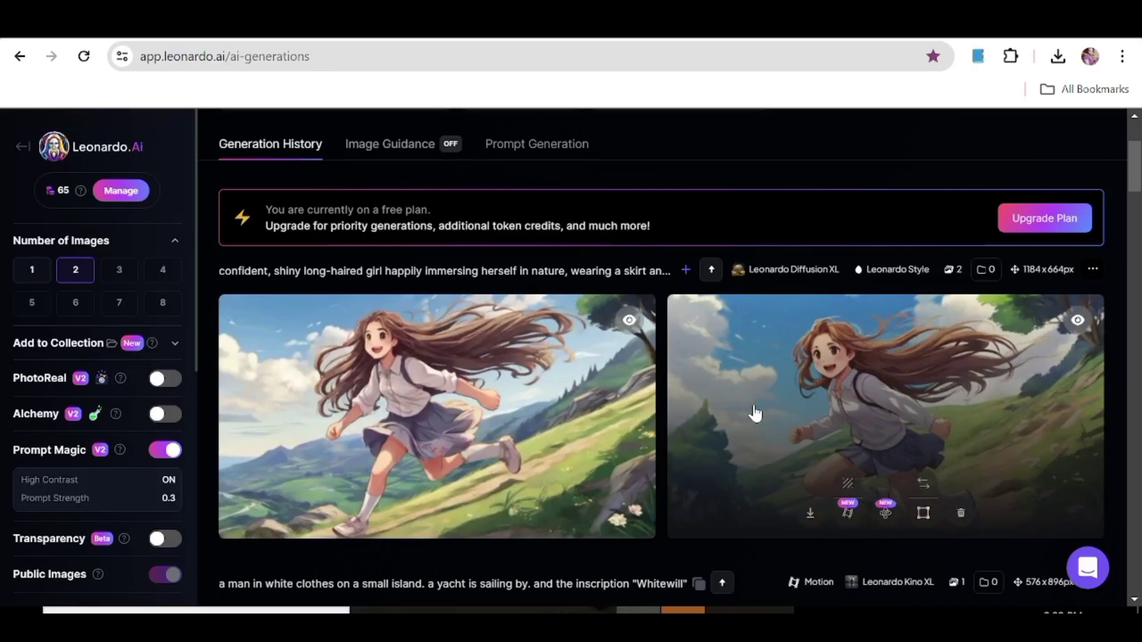
Step: Replace "anime comic drawing" with "disney pixar" in the prompt, generate the images and enlarge the girl in the green shirt
{"action": "scroll", "coordinate": [572, 190], "scroll_direction": "up", "scroll_amount": 3}
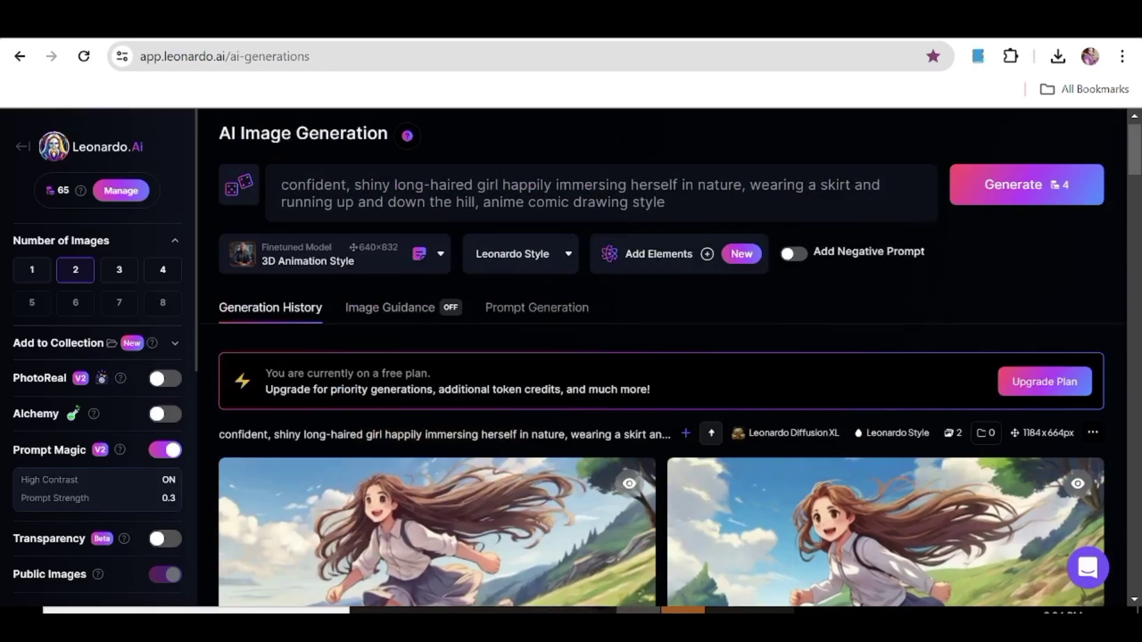
{"action": "mouse_move", "coordinate": [628, 202]}
{"action": "left_mouse_down"}
{"action": "mouse_move", "coordinate": [497, 185]}
{"action": "mouse_move", "coordinate": [491, 203]}
{"action": "left_mouse_up"}
{"action": "key", "text": "BackSpace"}
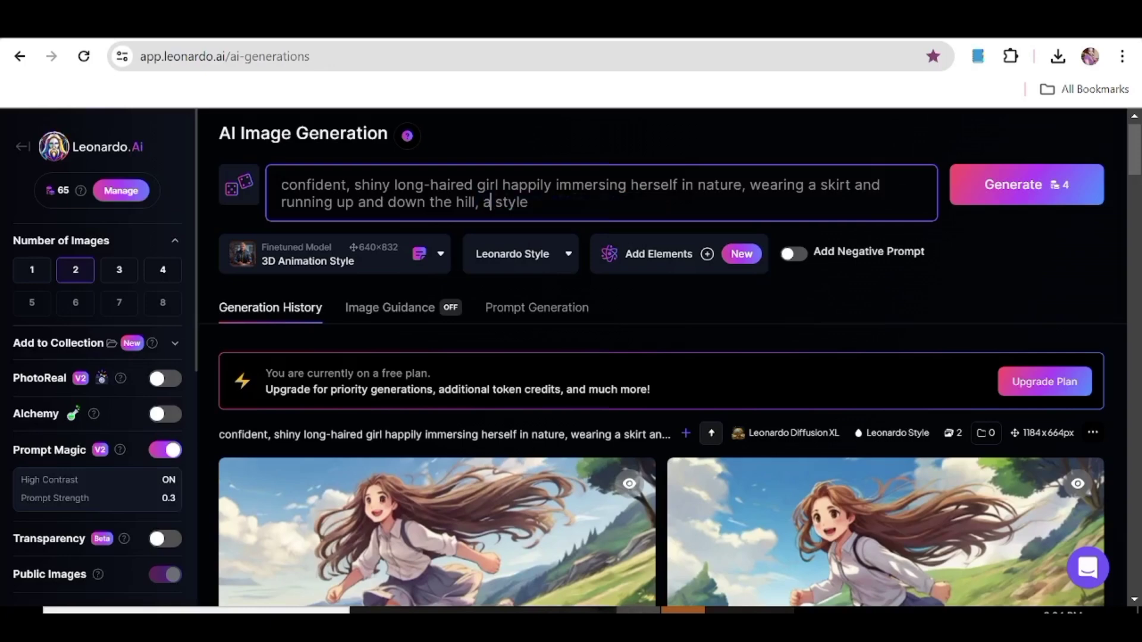
{"action": "key", "text": "BackSpace"}
{"action": "type", "text": "disney p"}
{"action": "type", "text": "ixar"}
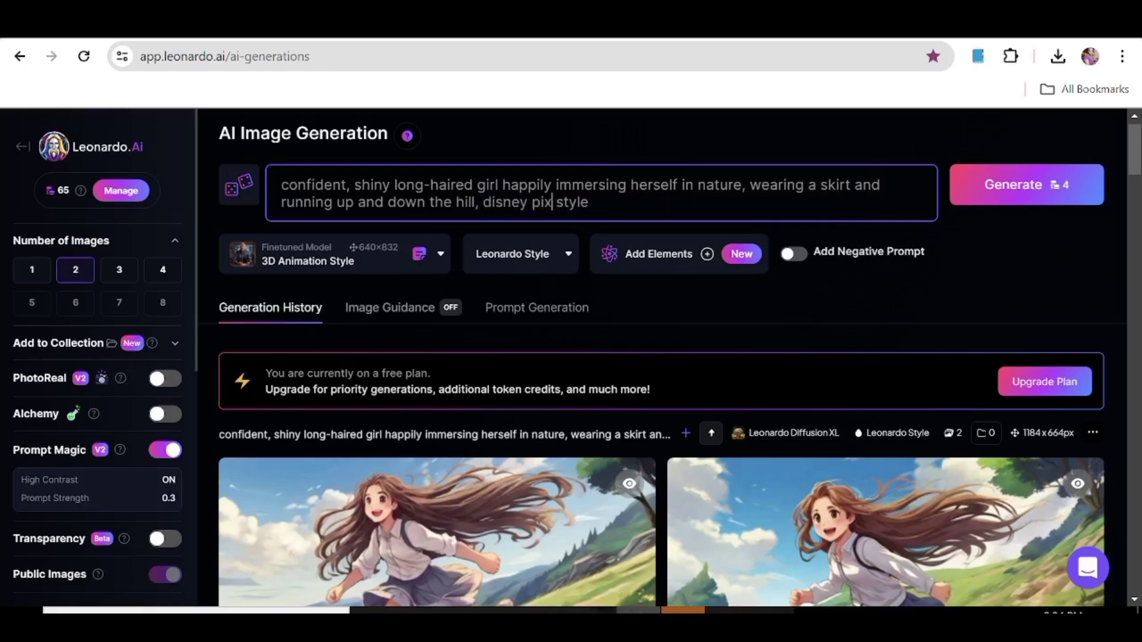
{"action": "left_click", "coordinate": [989, 185]}
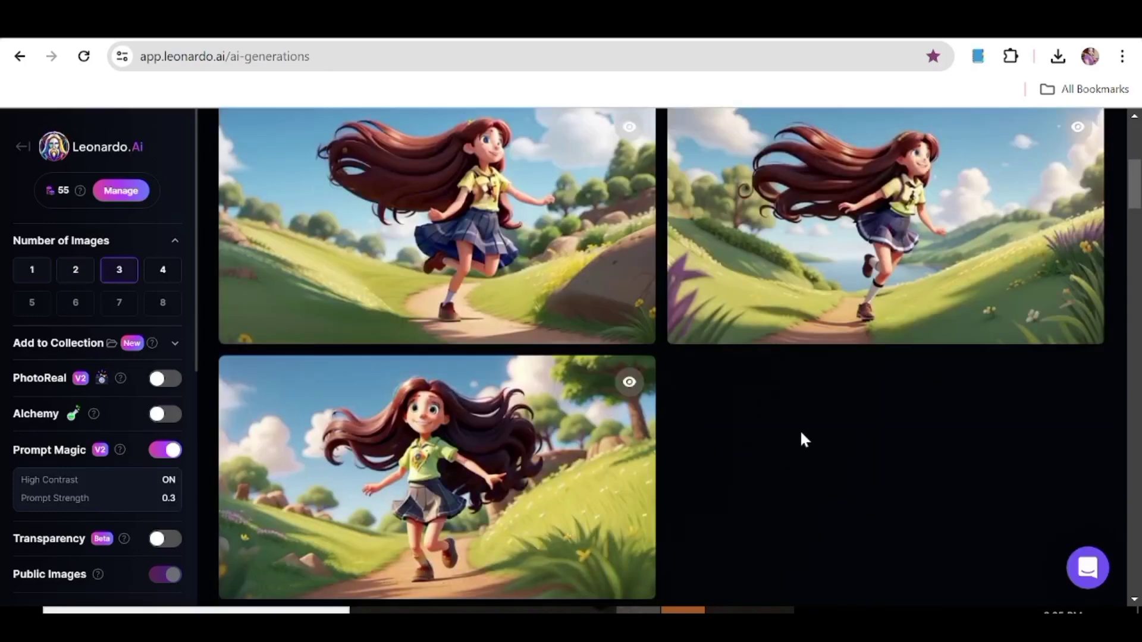
{"action": "mouse_move", "coordinate": [397, 441]}
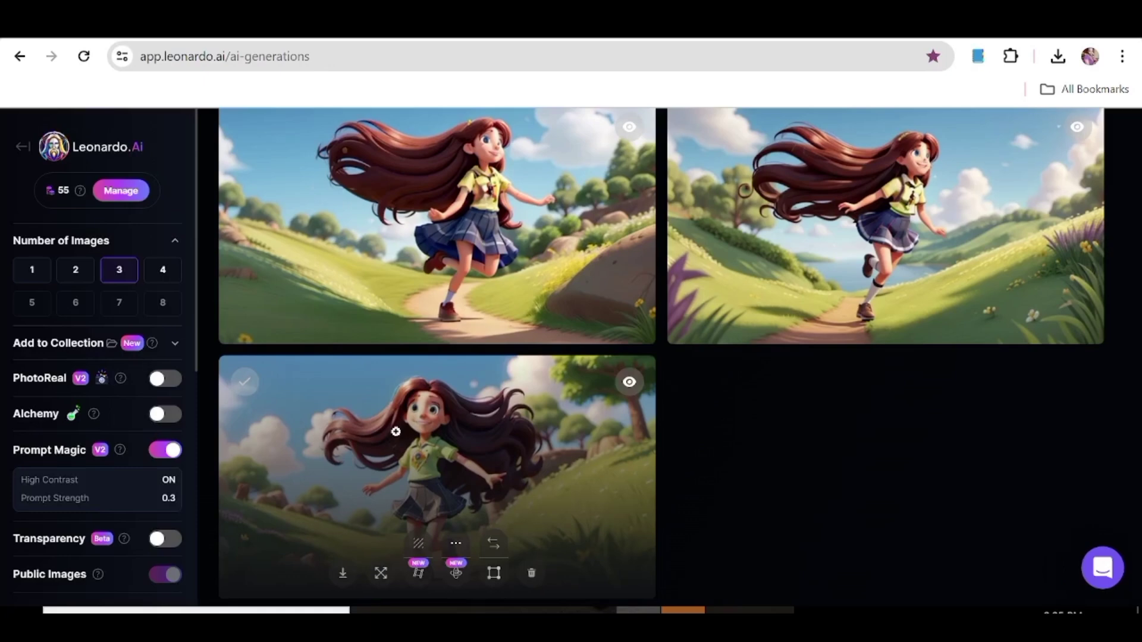
{"action": "left_click", "coordinate": [398, 439]}
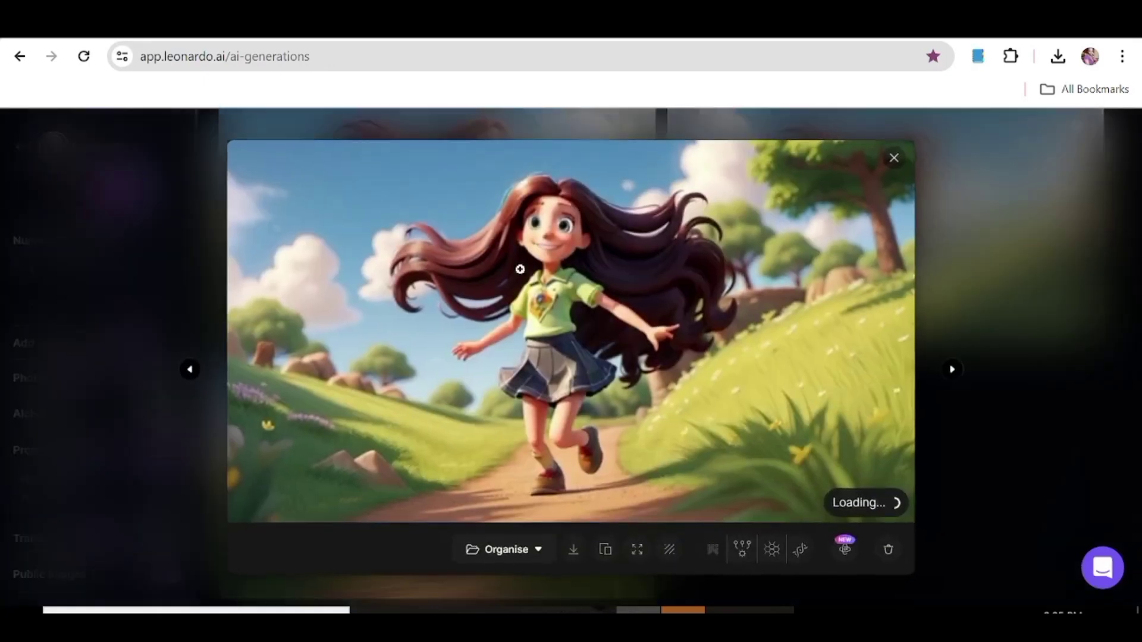
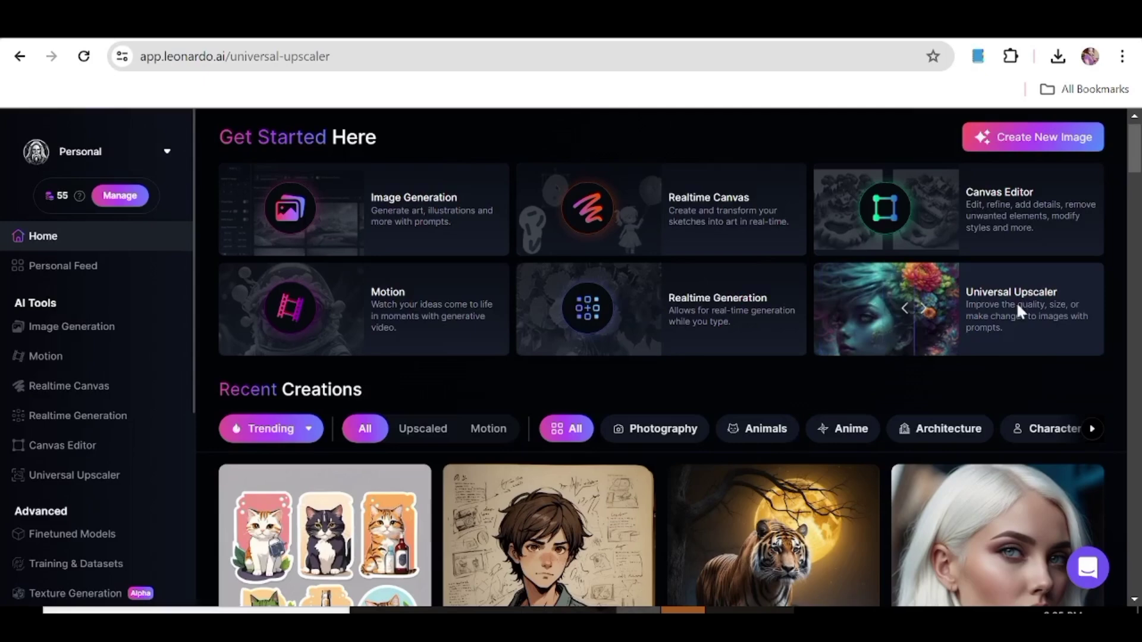
Step: Open the Universal Upscaler and load the generated portrait picture of the woman running on a forest path as source image
{"action": "left_click", "coordinate": [1018, 309]}
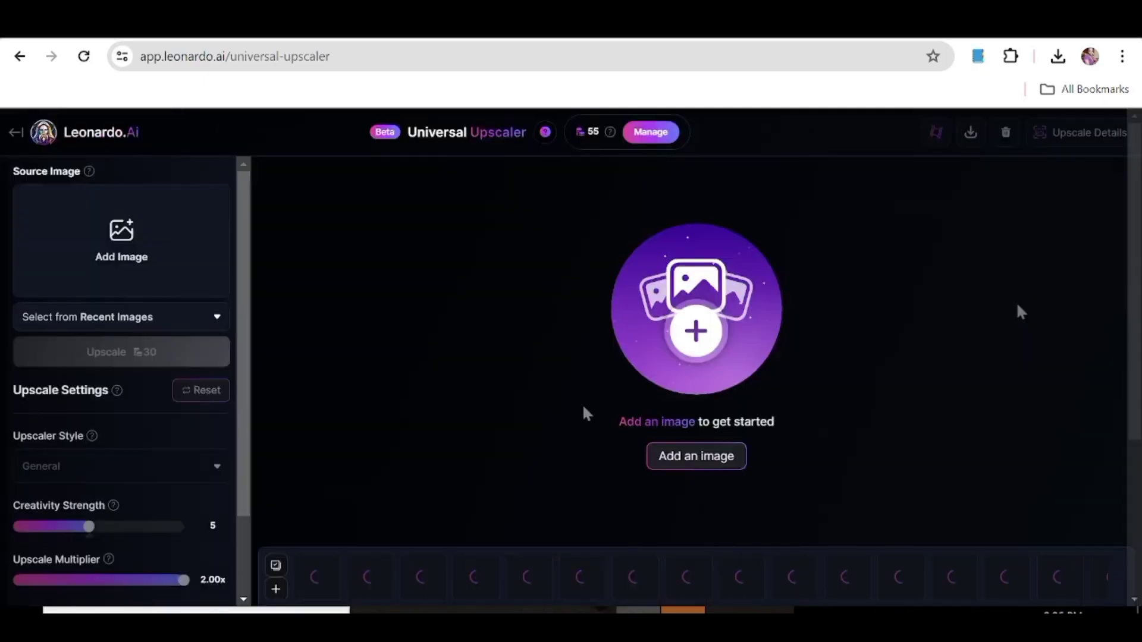
{"action": "left_click", "coordinate": [704, 457]}
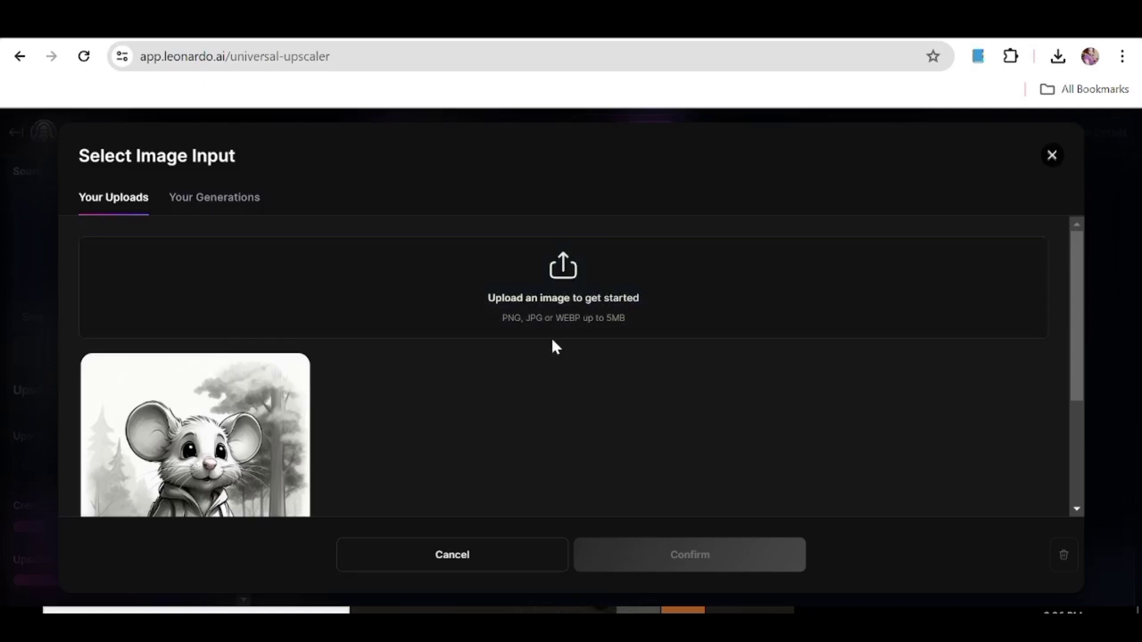
{"action": "left_click", "coordinate": [224, 206]}
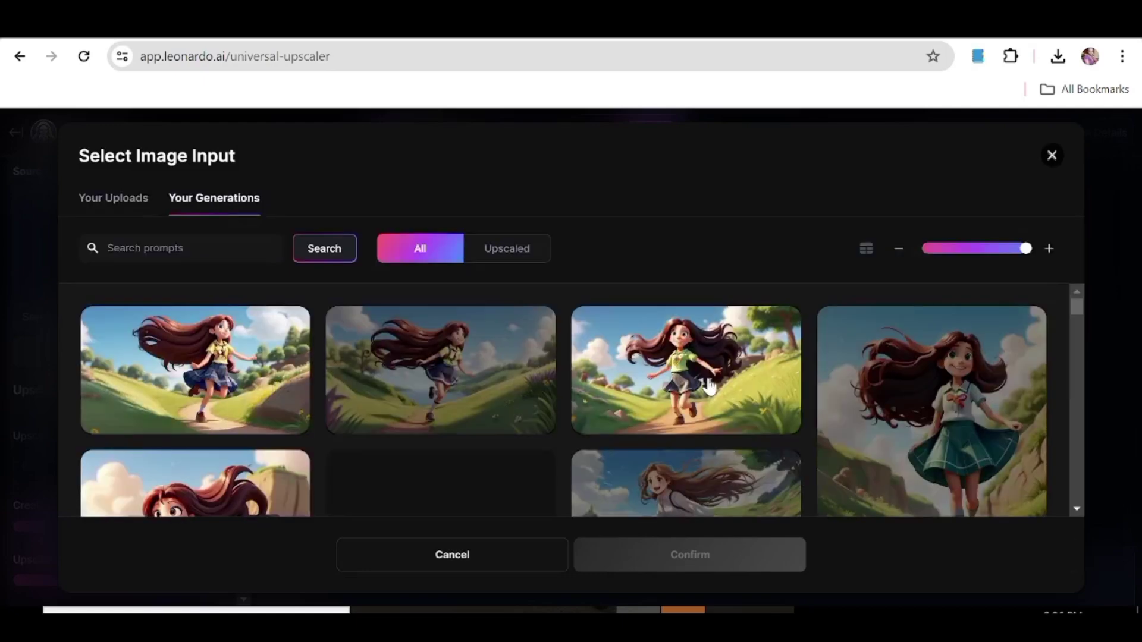
{"action": "scroll", "coordinate": [709, 387], "scroll_direction": "down", "scroll_amount": 6}
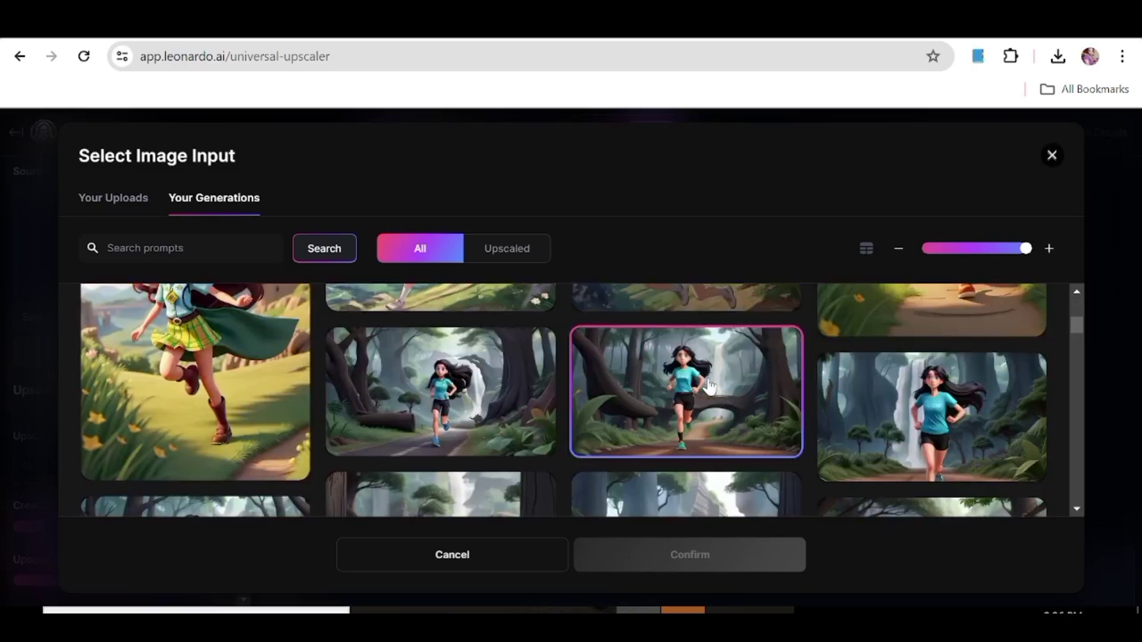
{"action": "scroll", "coordinate": [709, 386], "scroll_direction": "down", "scroll_amount": 3}
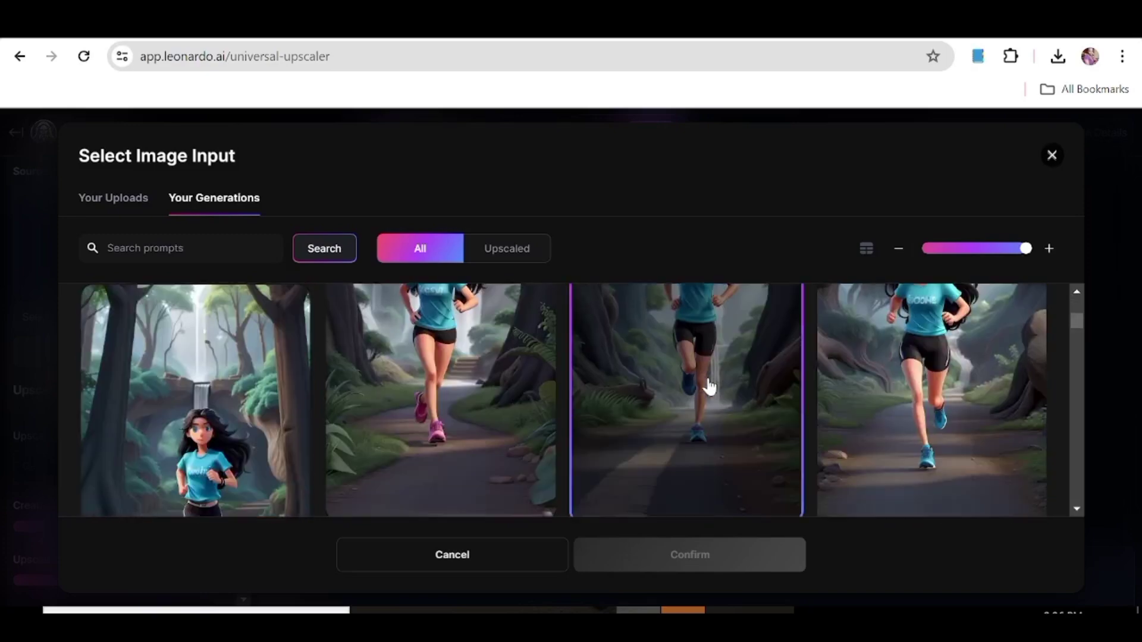
{"action": "scroll", "coordinate": [709, 386], "scroll_direction": "down", "scroll_amount": 3}
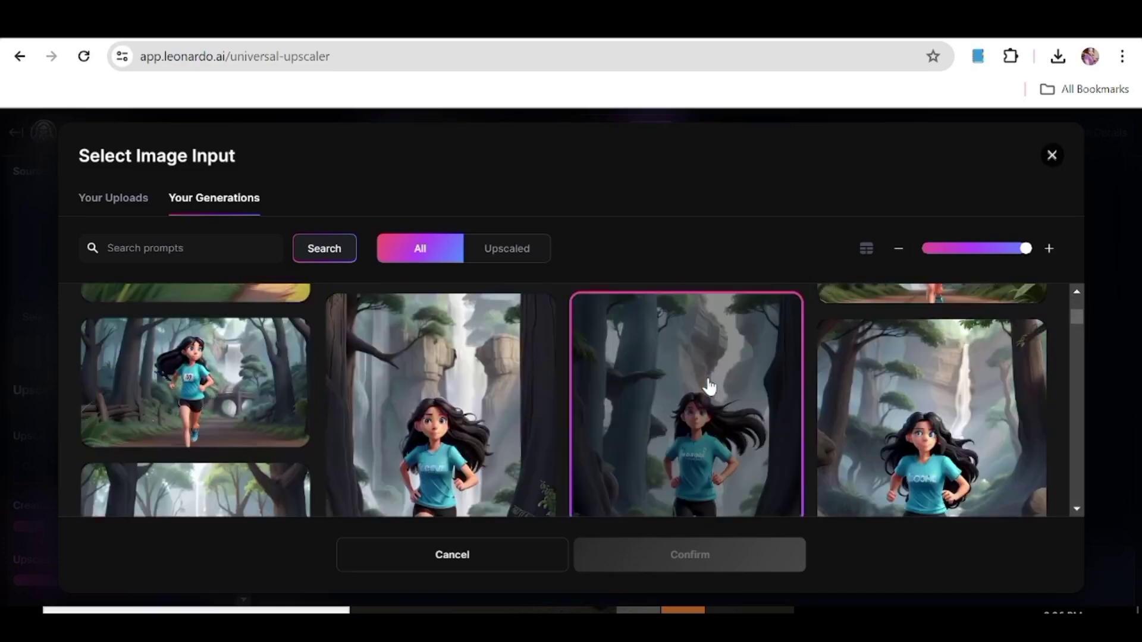
{"action": "scroll", "coordinate": [709, 387], "scroll_direction": "down", "scroll_amount": 8}
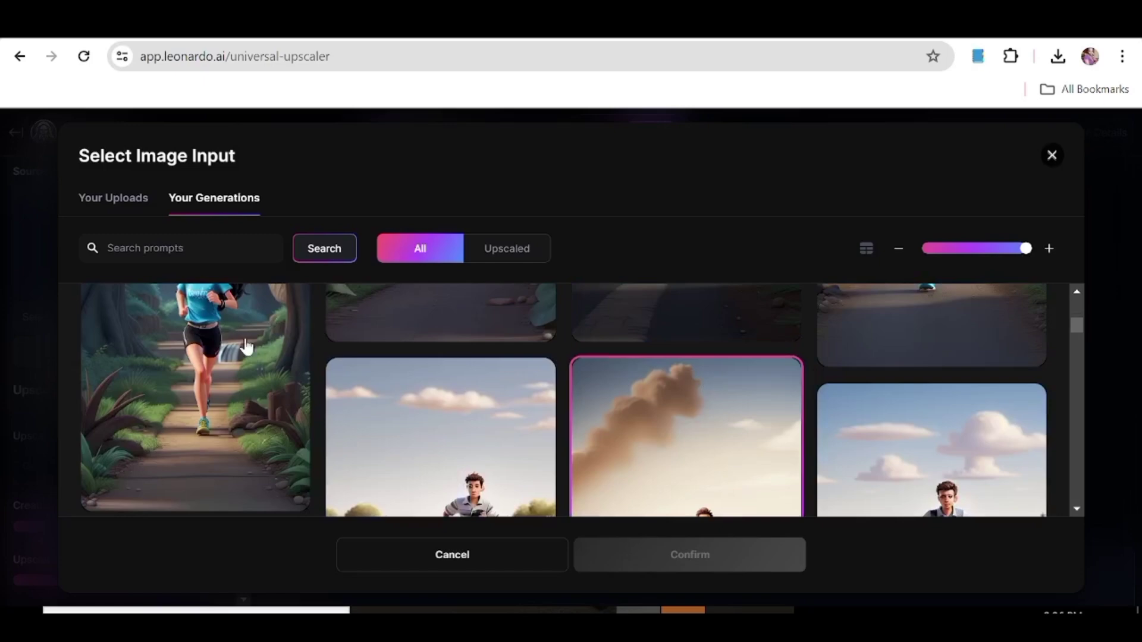
{"action": "left_click", "coordinate": [246, 346]}
{"action": "left_click", "coordinate": [673, 556]}
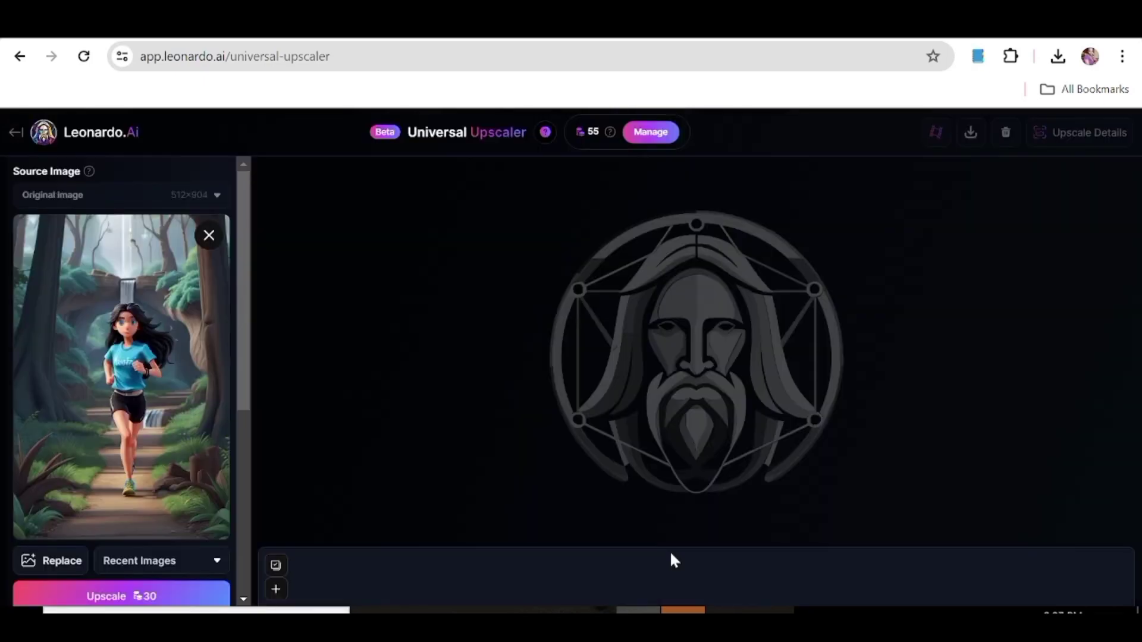
Step: Upscale the forest runner picture with the existing settings and look over the upscale settings
{"action": "left_click", "coordinate": [122, 596]}
{"action": "scroll", "coordinate": [145, 442], "scroll_direction": "down", "scroll_amount": 5}
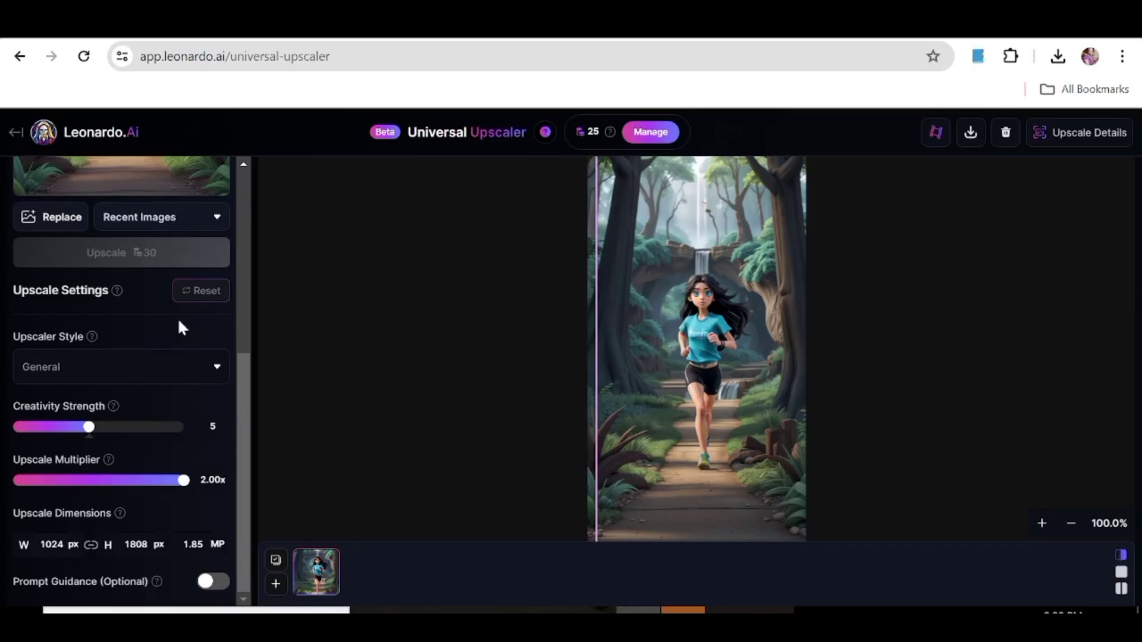
{"action": "scroll", "coordinate": [140, 370], "scroll_direction": "up", "scroll_amount": 5}
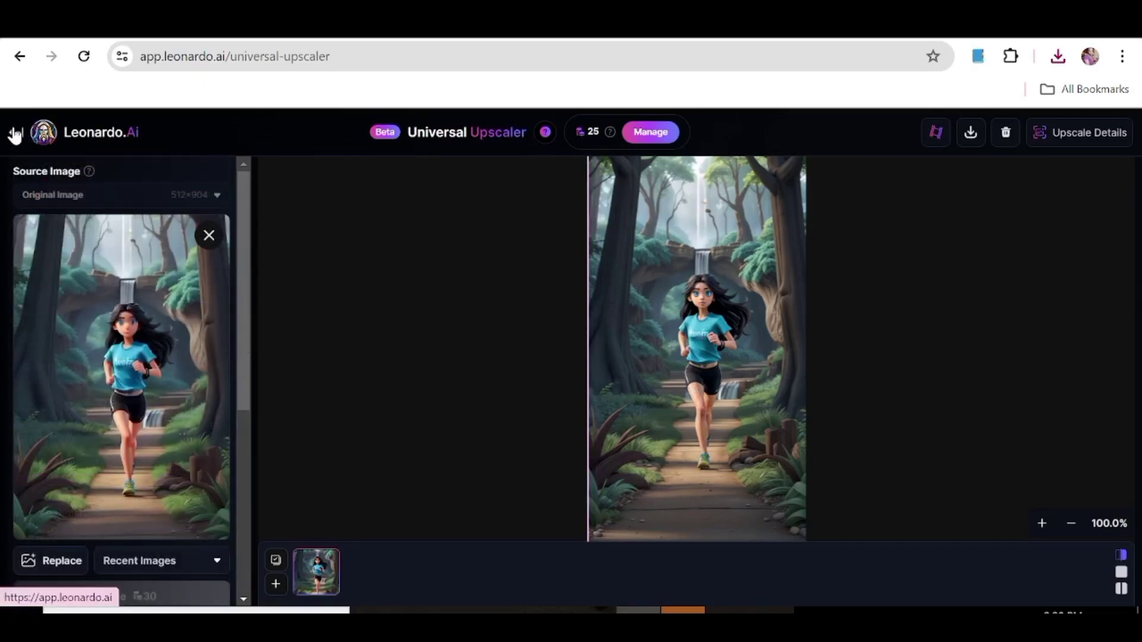
Step: Return to the generated images and apply HD Crisp Upscale to the first picture of the girl in the yellow shirt
{"action": "left_click", "coordinate": [14, 134]}
{"action": "mouse_move", "coordinate": [459, 455]}
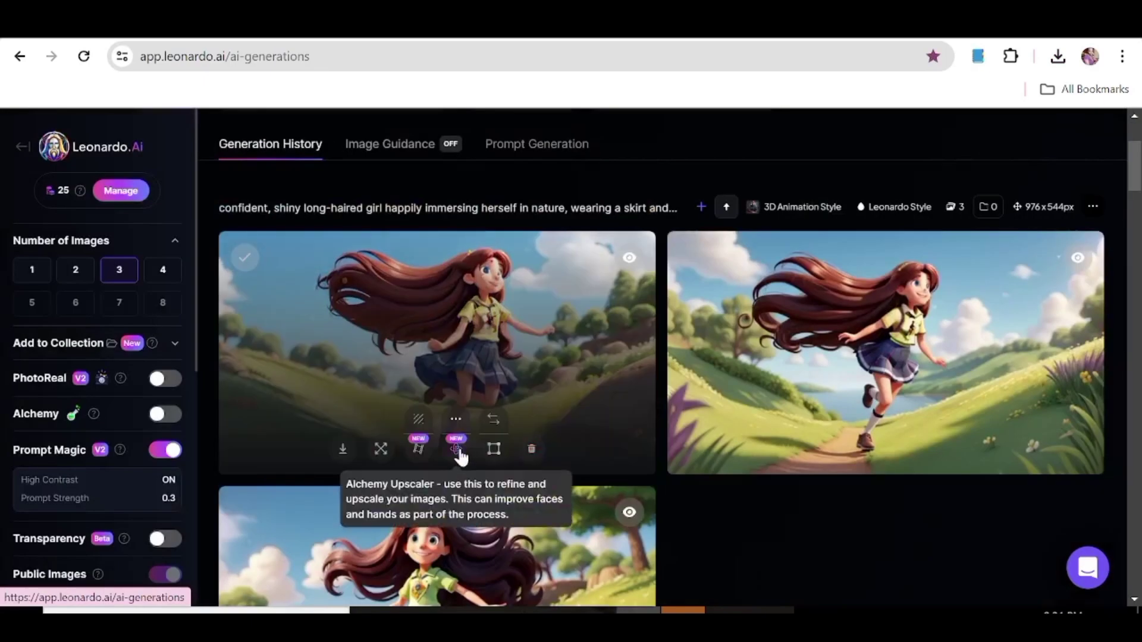
{"action": "left_click", "coordinate": [458, 419]}
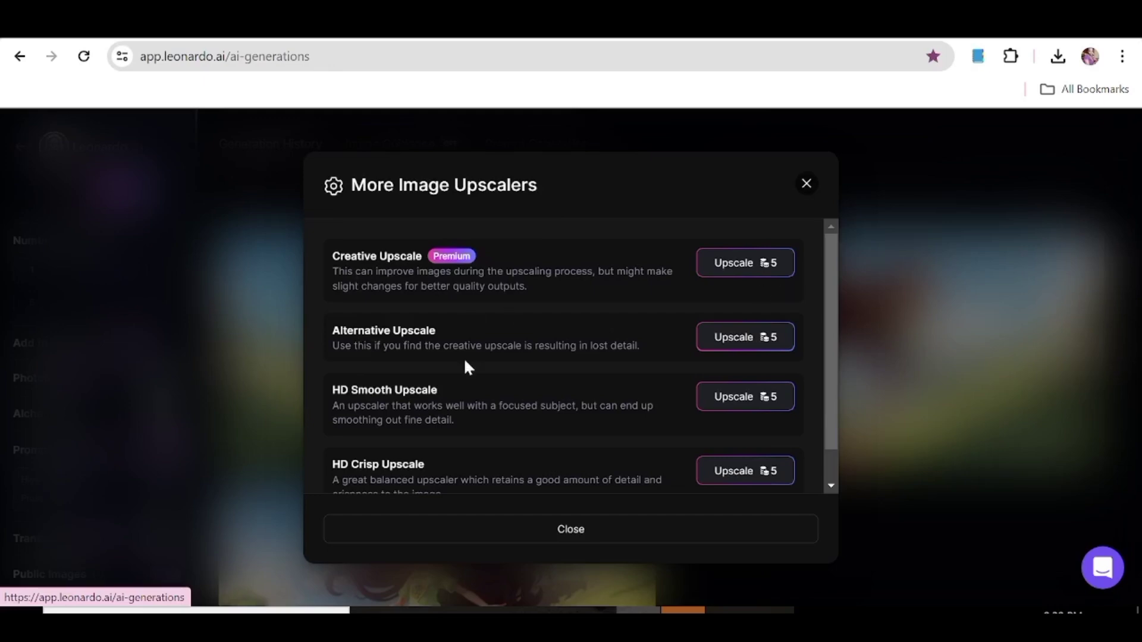
{"action": "scroll", "coordinate": [463, 345], "scroll_direction": "down", "scroll_amount": 1}
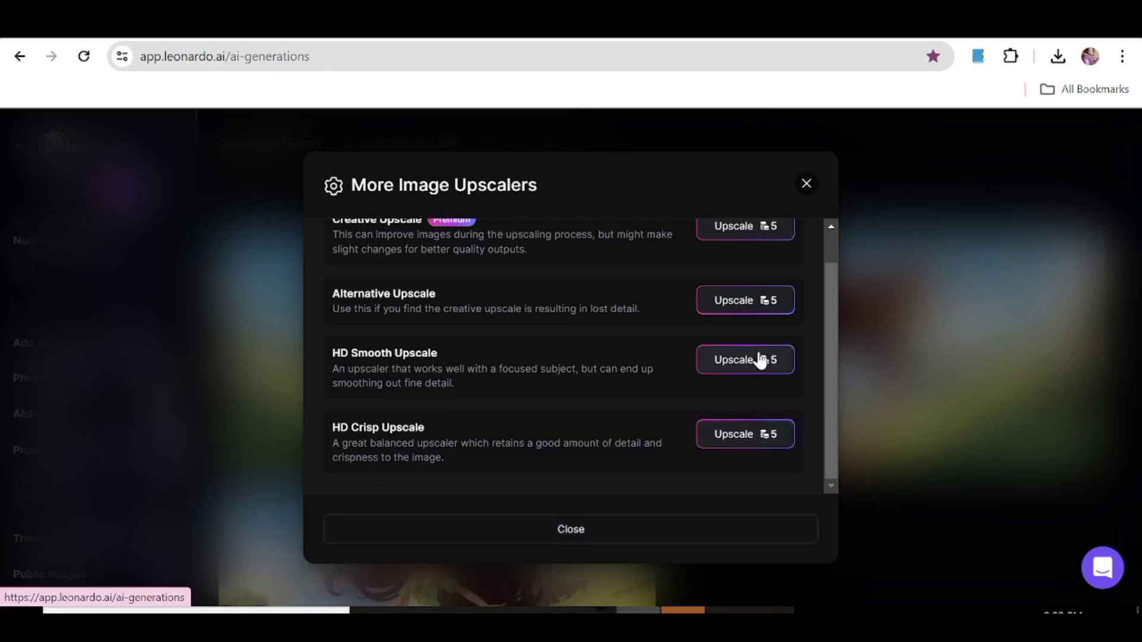
{"action": "left_click", "coordinate": [732, 432]}
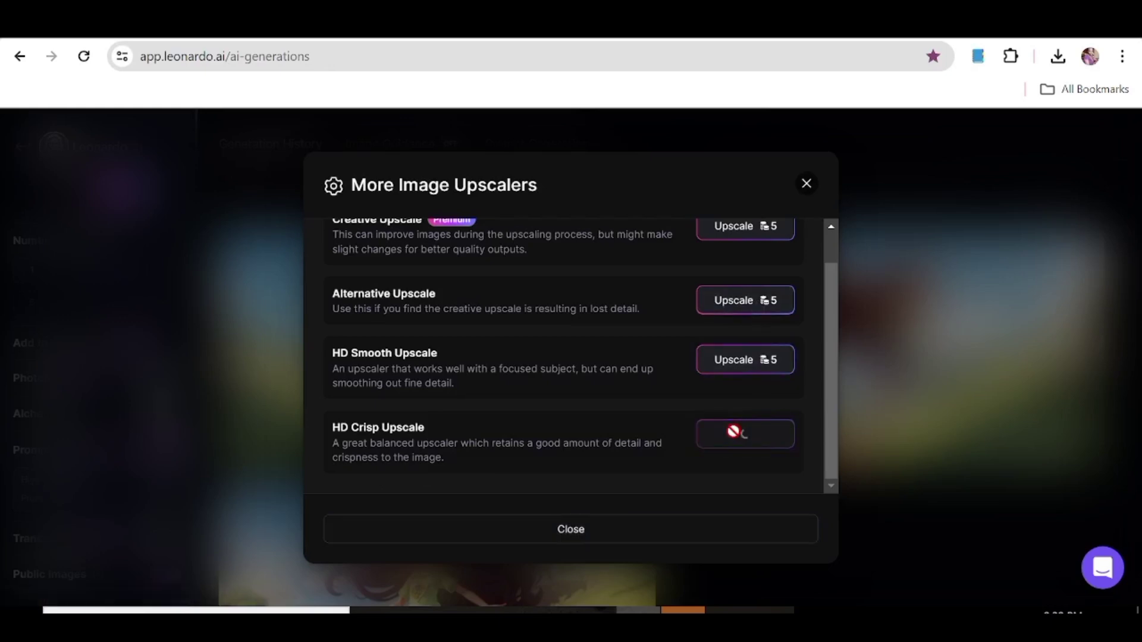
{"action": "left_click", "coordinate": [515, 535]}
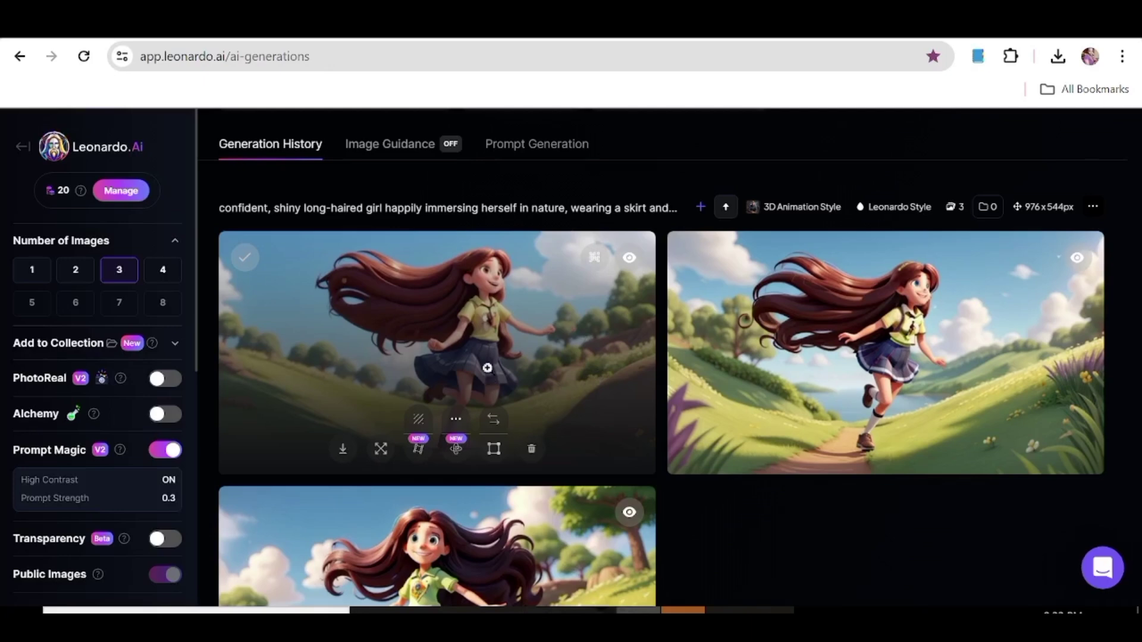
Step: Enlarge the upscaled picture of the girl and switch the preview to the Original Image for comparison
{"action": "left_click", "coordinate": [487, 370]}
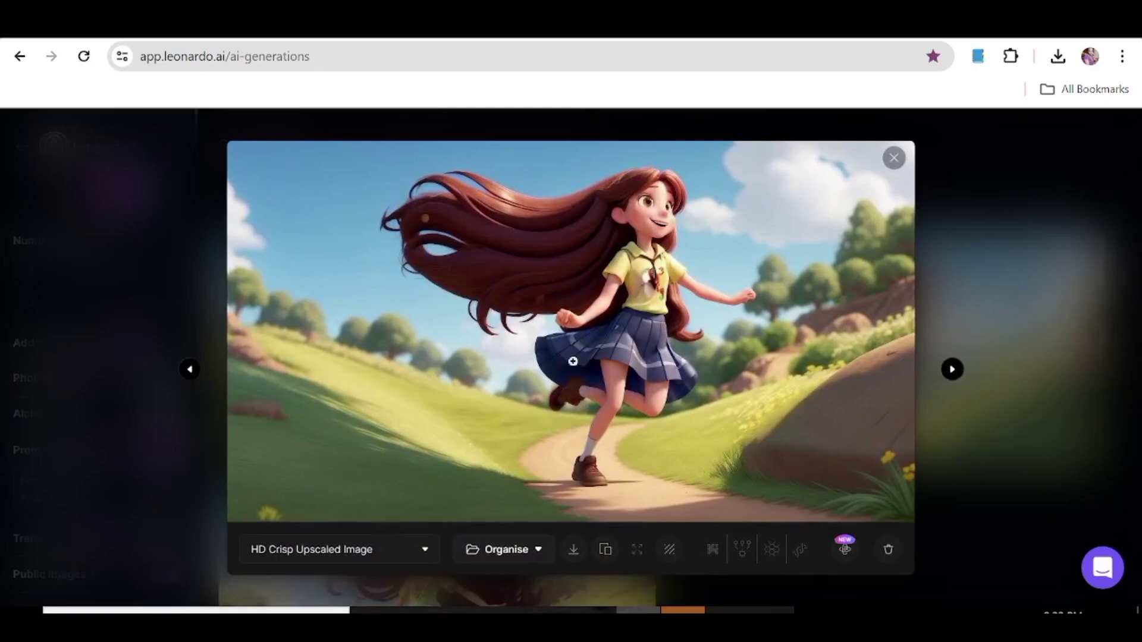
{"action": "left_click", "coordinate": [428, 556]}
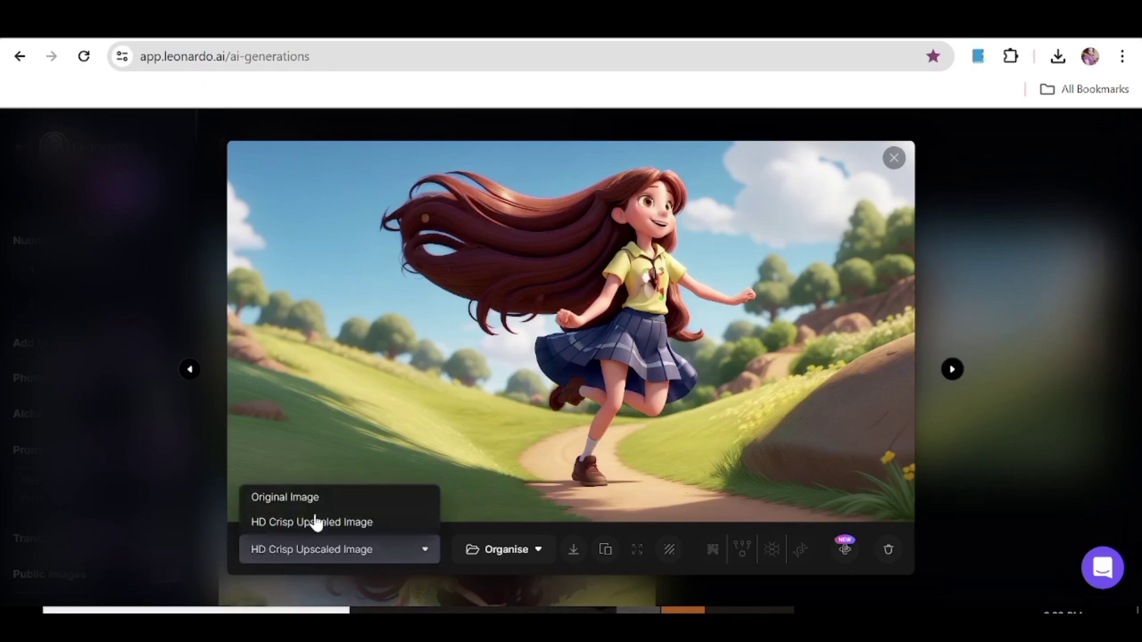
{"action": "left_click", "coordinate": [314, 499]}
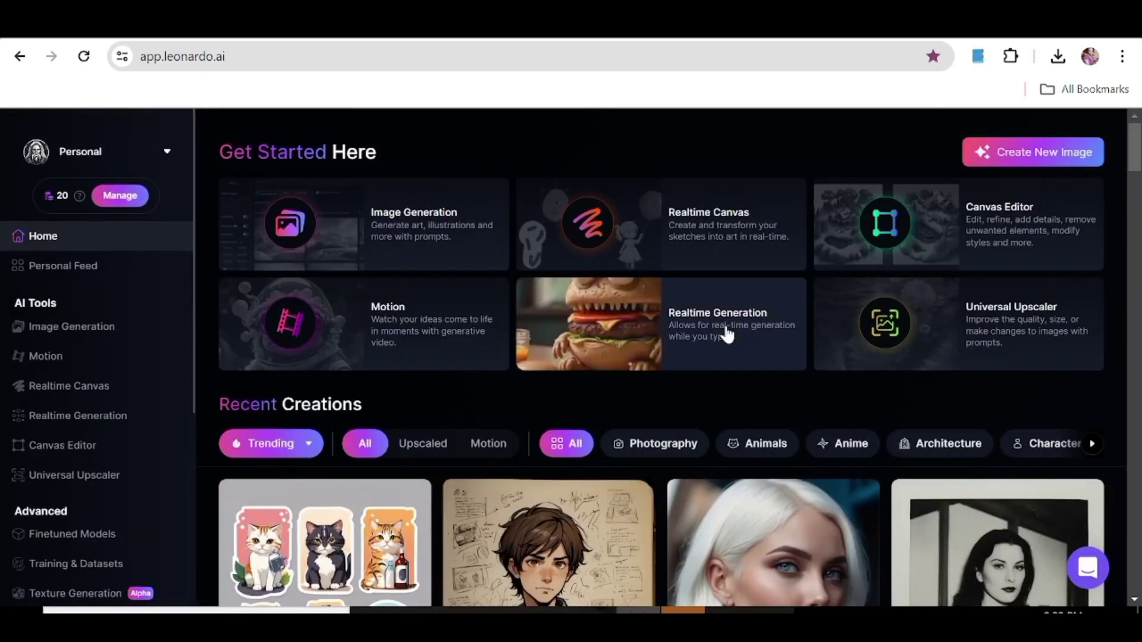
Step: Open Realtime Generation and set the Kids Illustration element to 0.8
{"action": "left_click", "coordinate": [727, 336]}
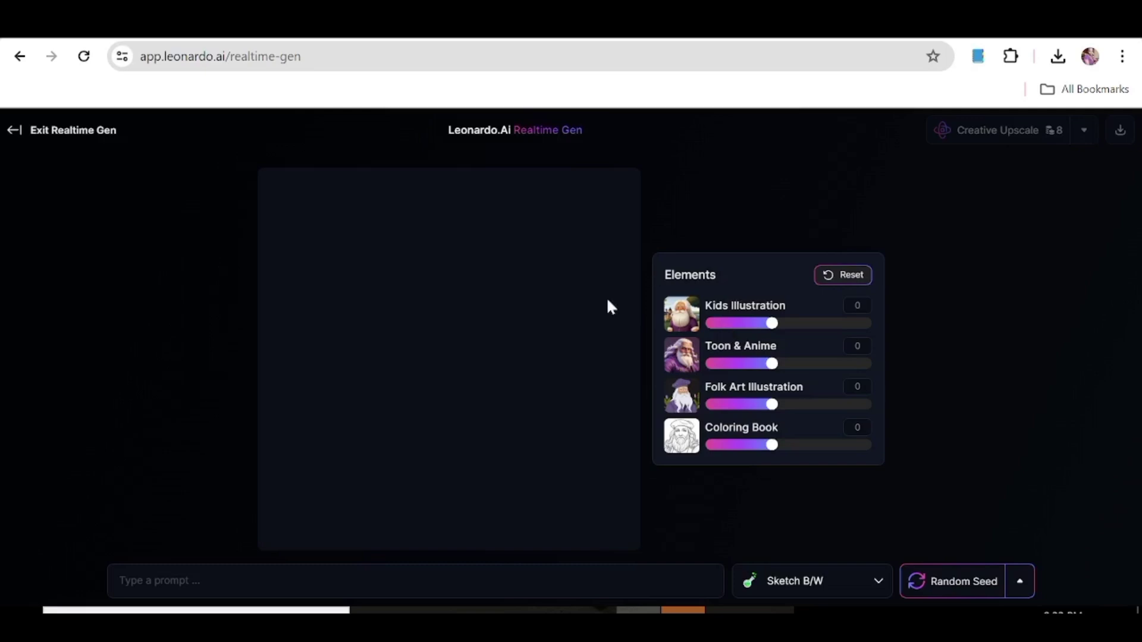
{"action": "left_click", "coordinate": [120, 581]}
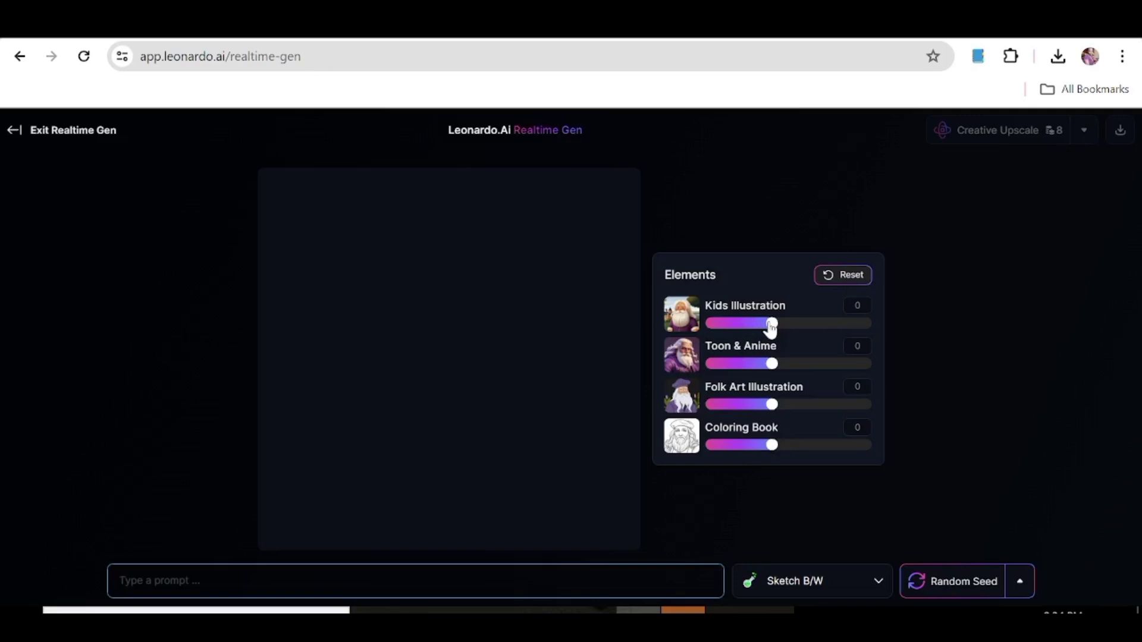
{"action": "left_click_drag", "start_coordinate": [765, 326], "coordinate": [824, 326]}
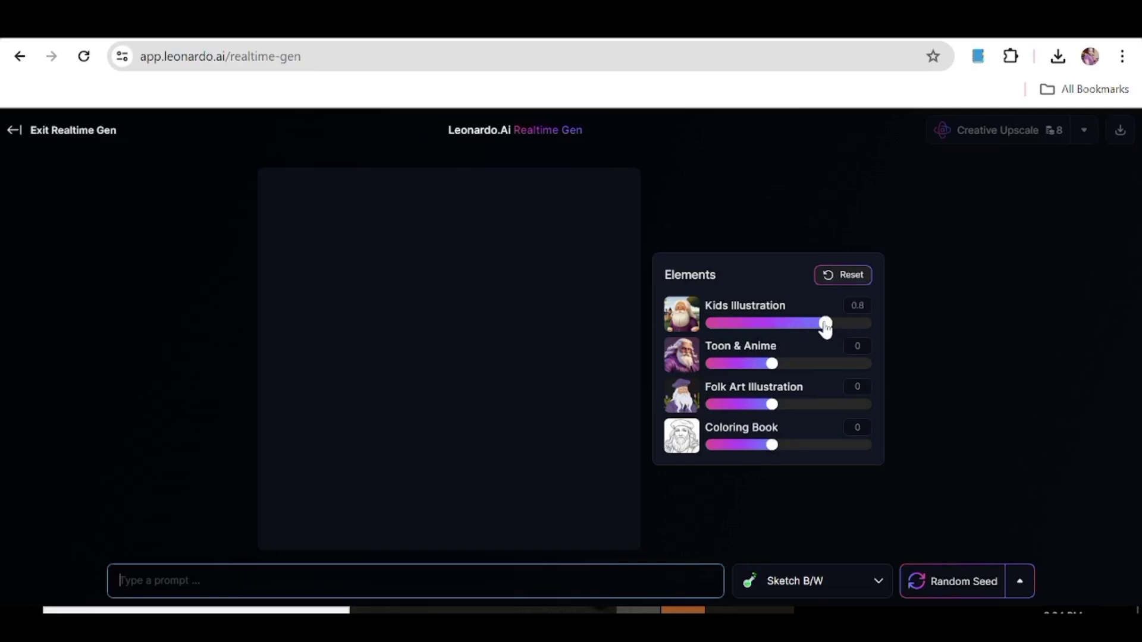
Step: Enter the realtime prompt "an old woman with short grey hair a smile on her face,"
{"action": "type", "text": "a"}
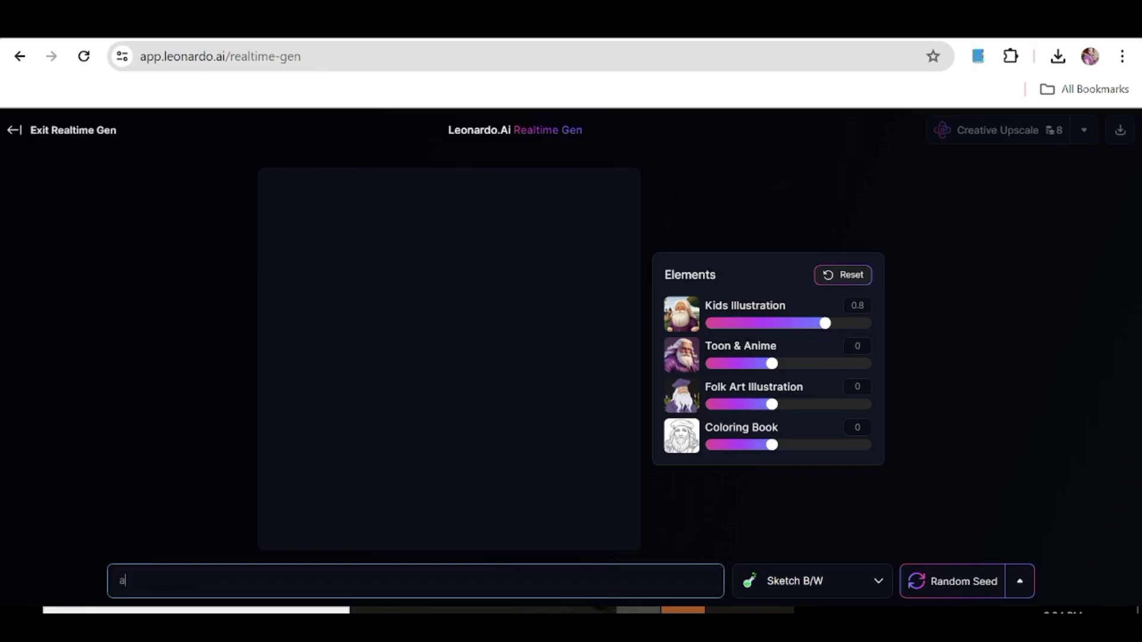
{"action": "type", "text": "n ol"}
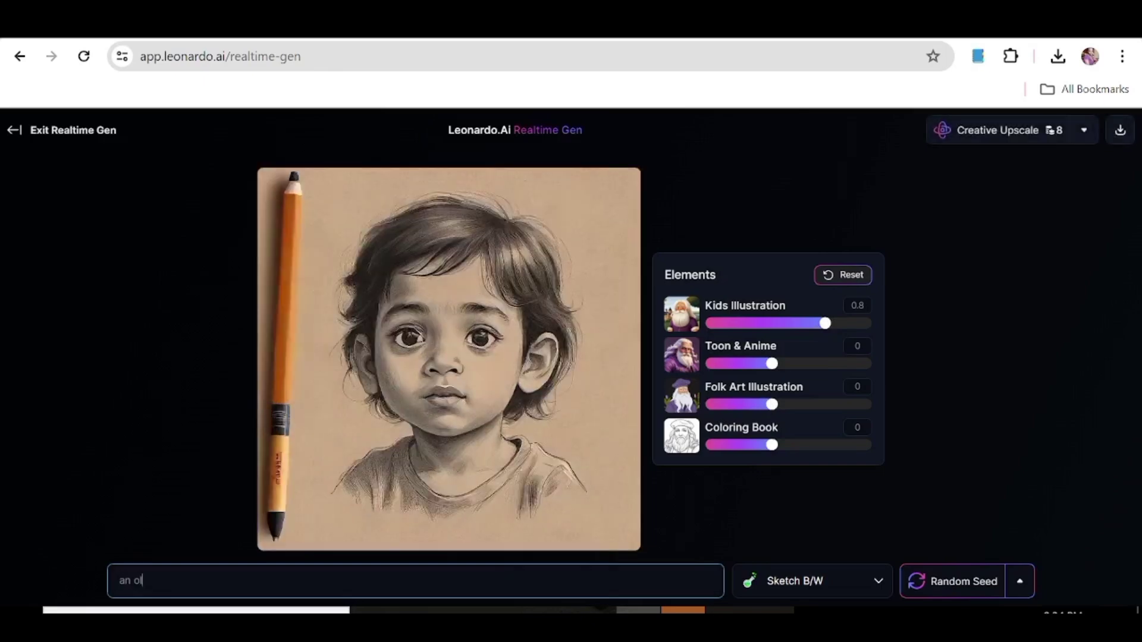
{"action": "type", "text": "d wom"}
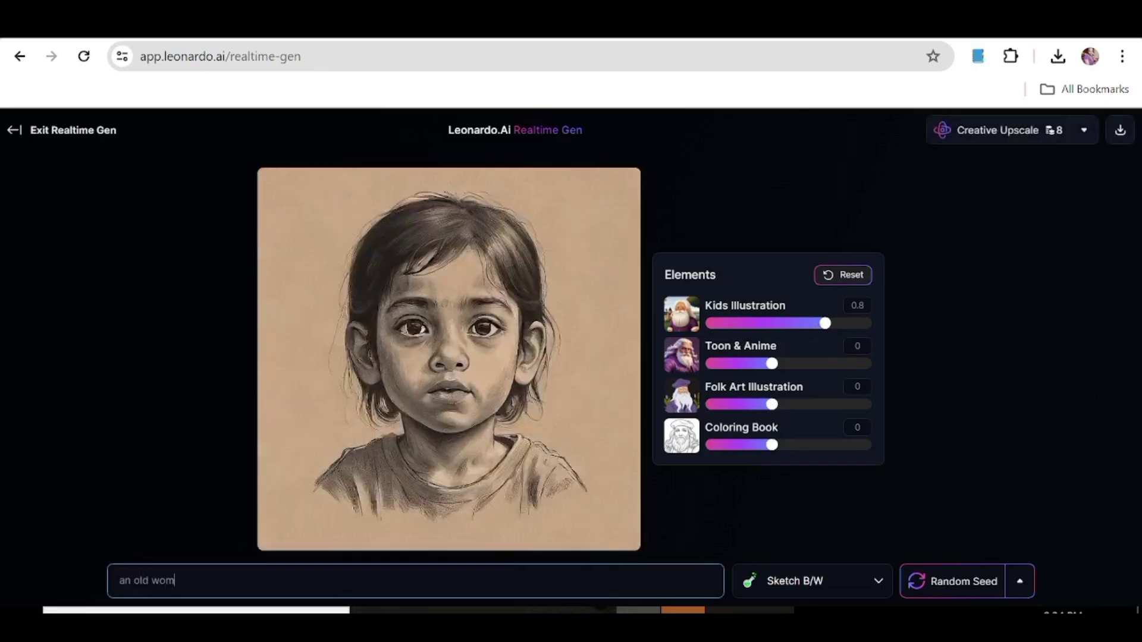
{"action": "type", "text": "an "}
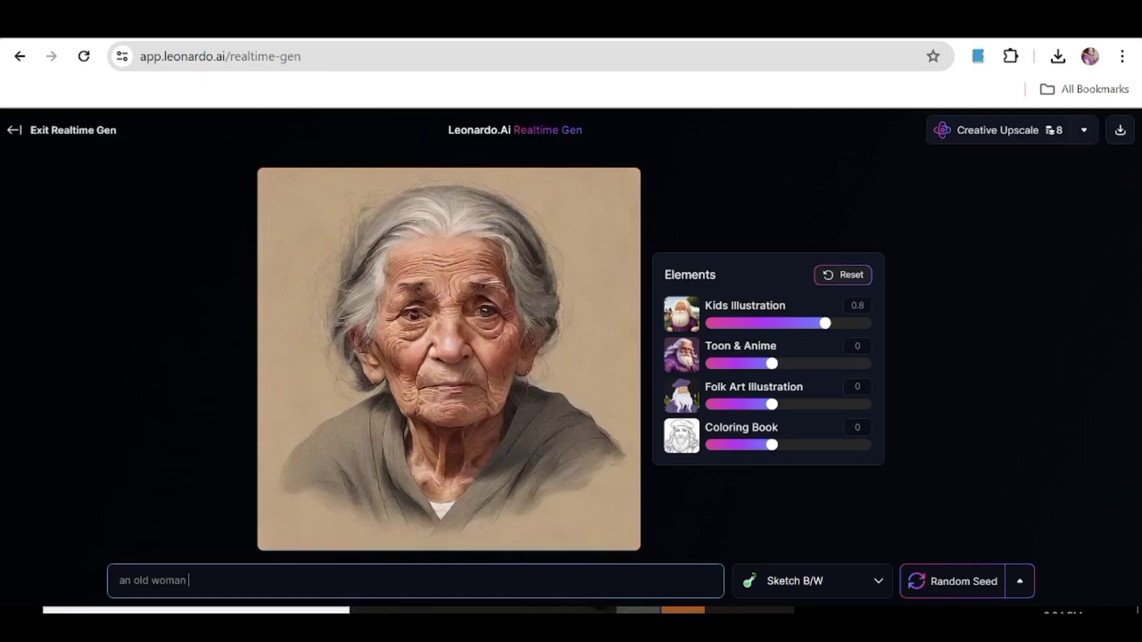
{"action": "type", "text": "with"}
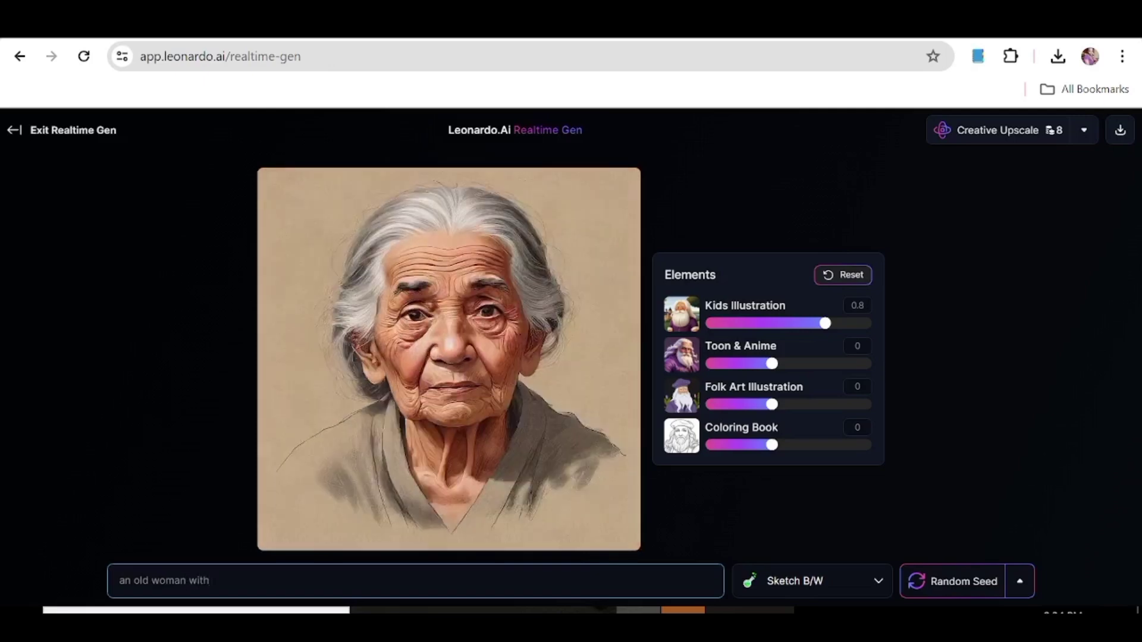
{"action": "type", "text": " sh"}
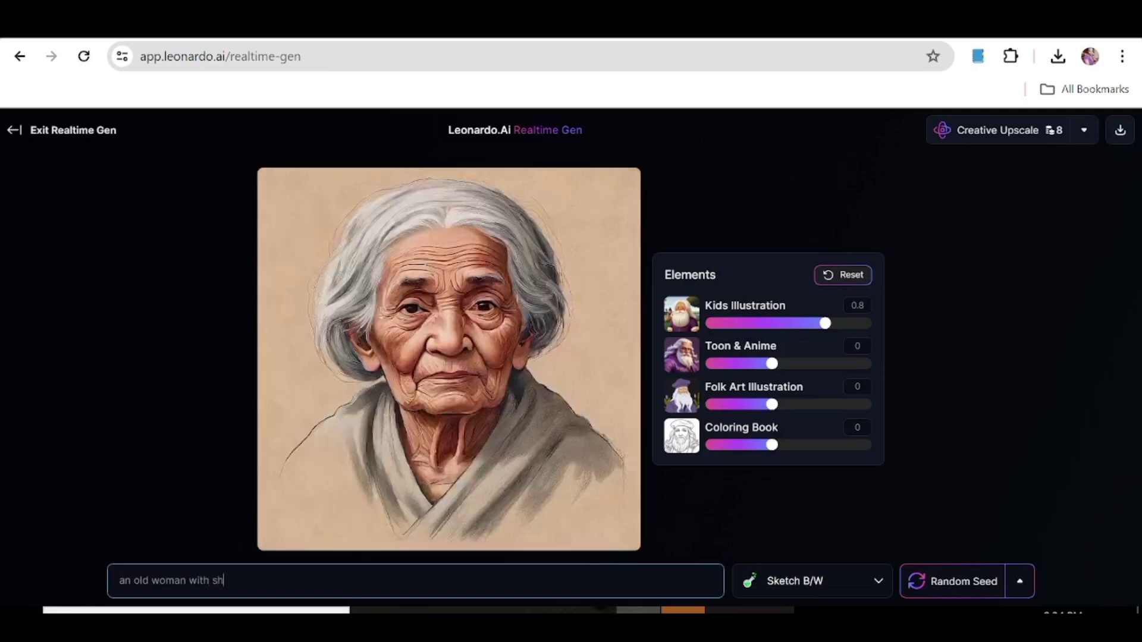
{"action": "type", "text": "ort frey hair"}
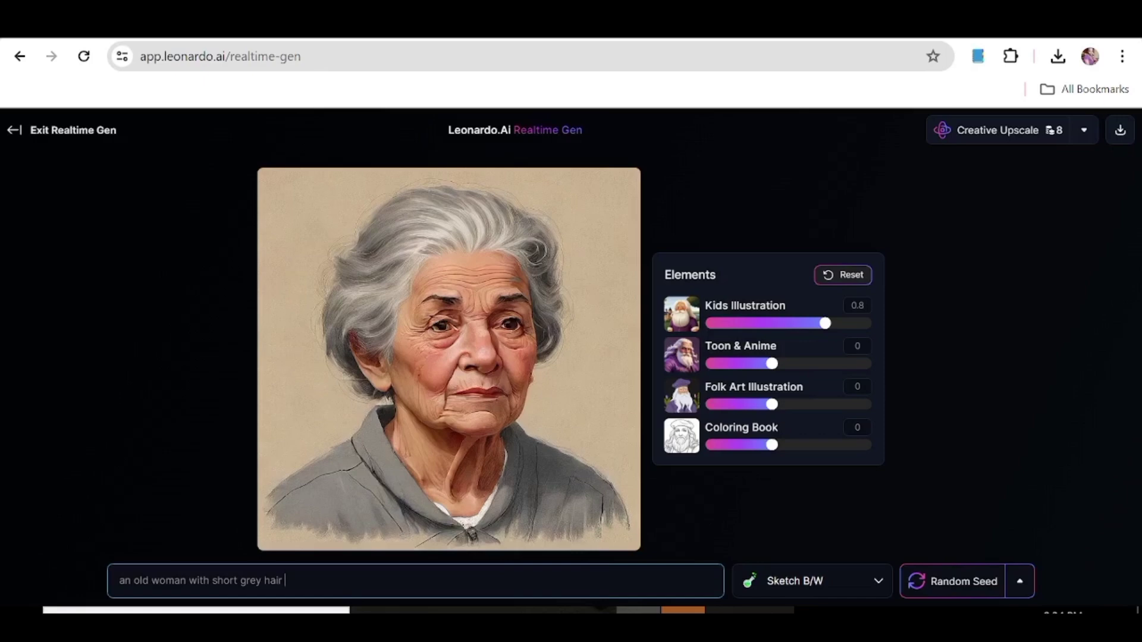
{"action": "type", "text": "a "}
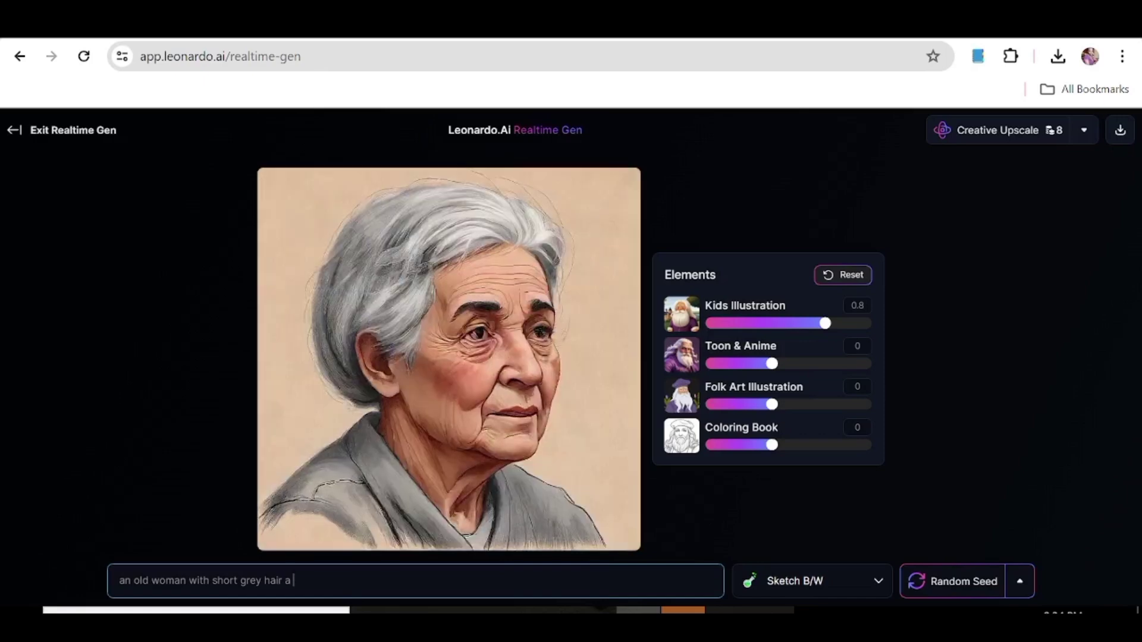
{"action": "type", "text": "smile"}
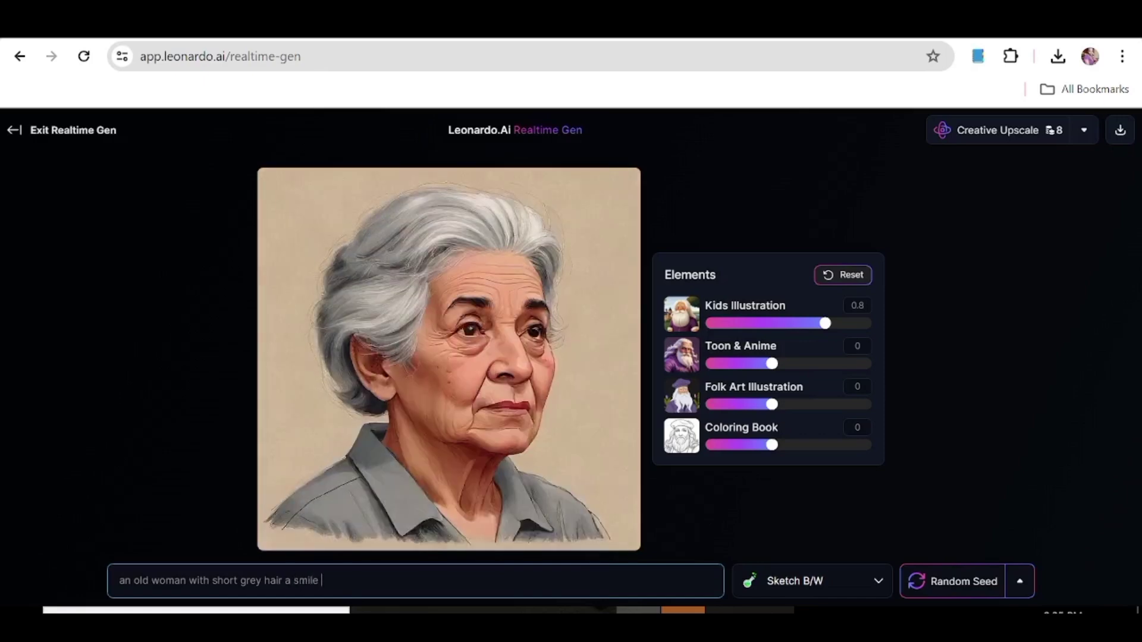
{"action": "type", "text": " on her face"}
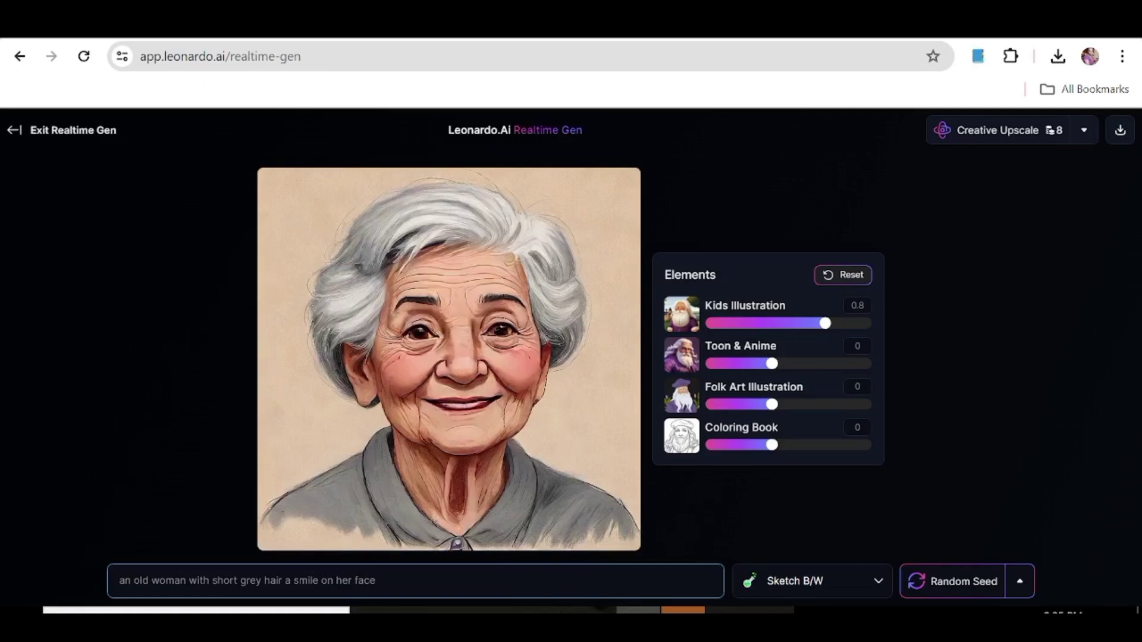
{"action": "type", "text": ","}
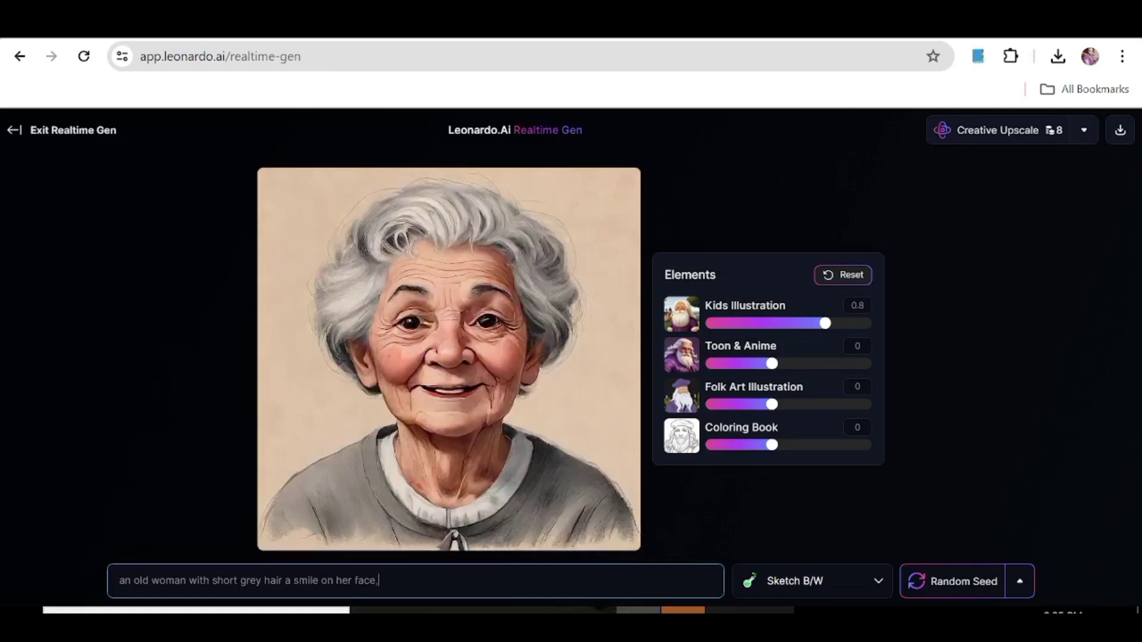
{"action": "type", "text": " beautifu"}
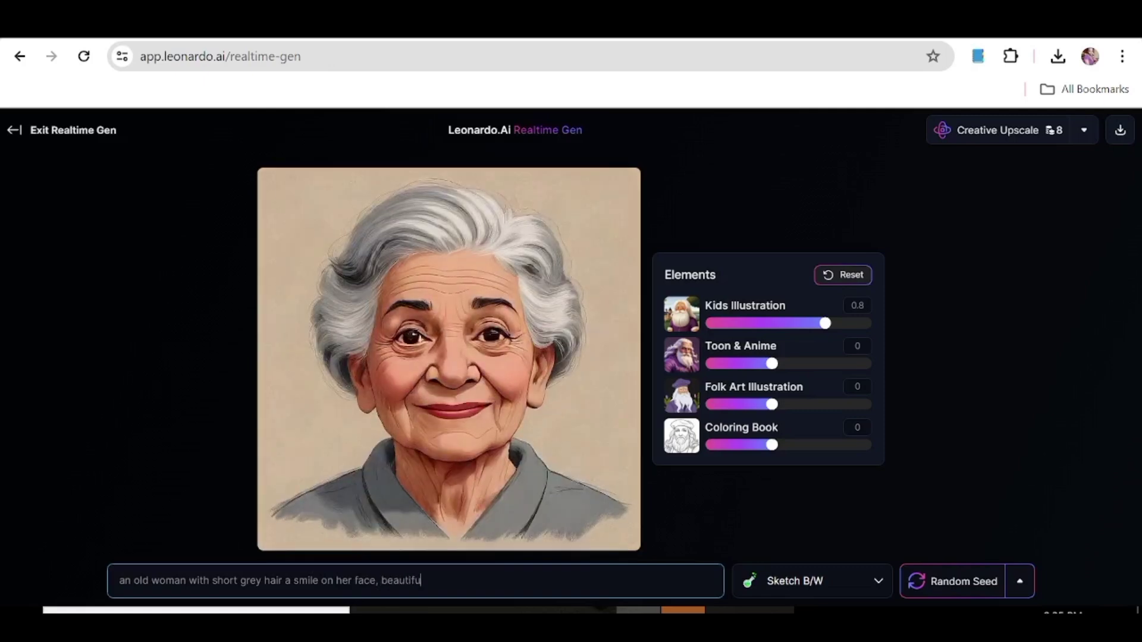
{"action": "key", "text": "BackSpace"}
{"action": "key", "text": "BackSpace"}
{"action": "key", "text": "BackSpace"}
{"action": "key", "text": "BackSpace"}
{"action": "key", "text": "BackSpace"}
{"action": "key", "text": "BackSpace"}
{"action": "key", "text": "BackSpace"}
{"action": "key", "text": "BackSpace"}
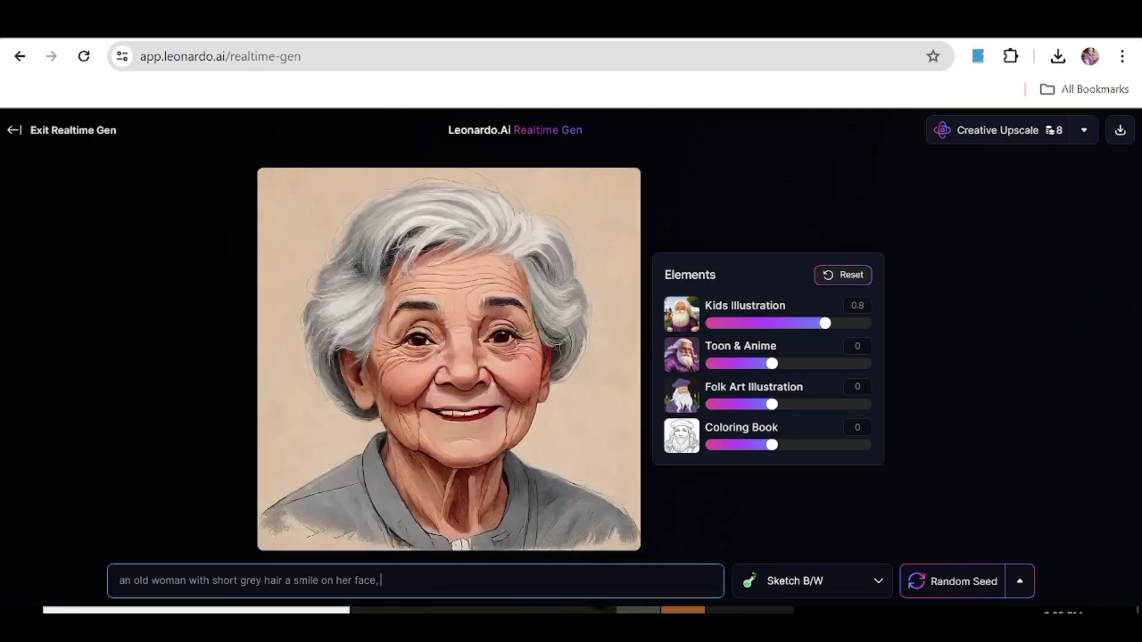
Step: Finish the prompt with "wearing a blue sweater" and change the image style to Dynamic
{"action": "type", "text": "bea"}
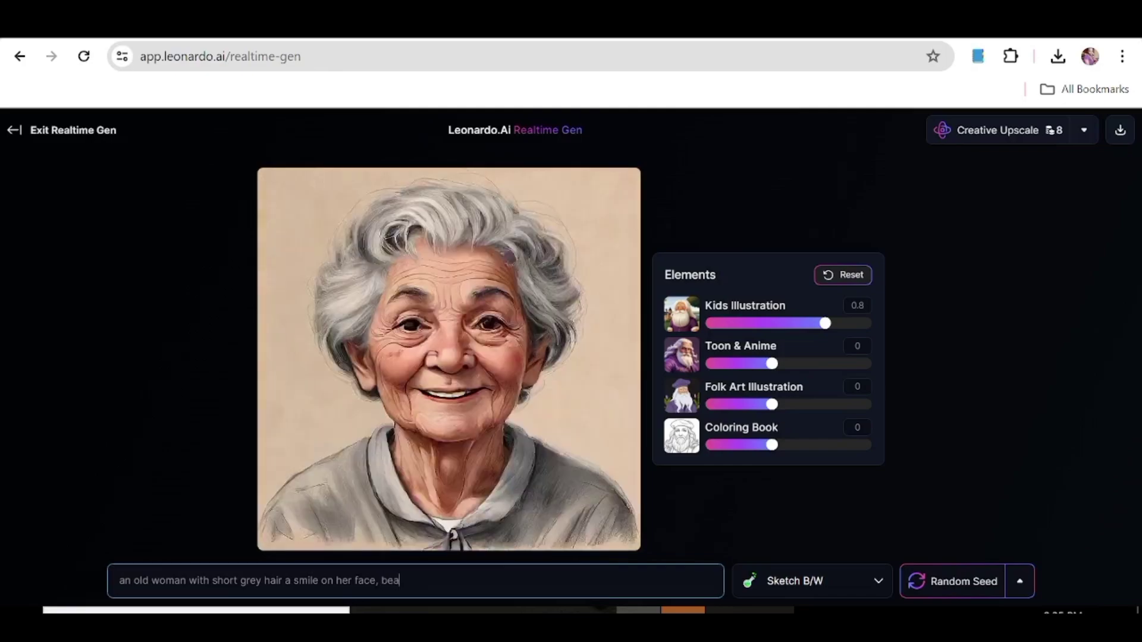
{"action": "type", "text": "utifu"}
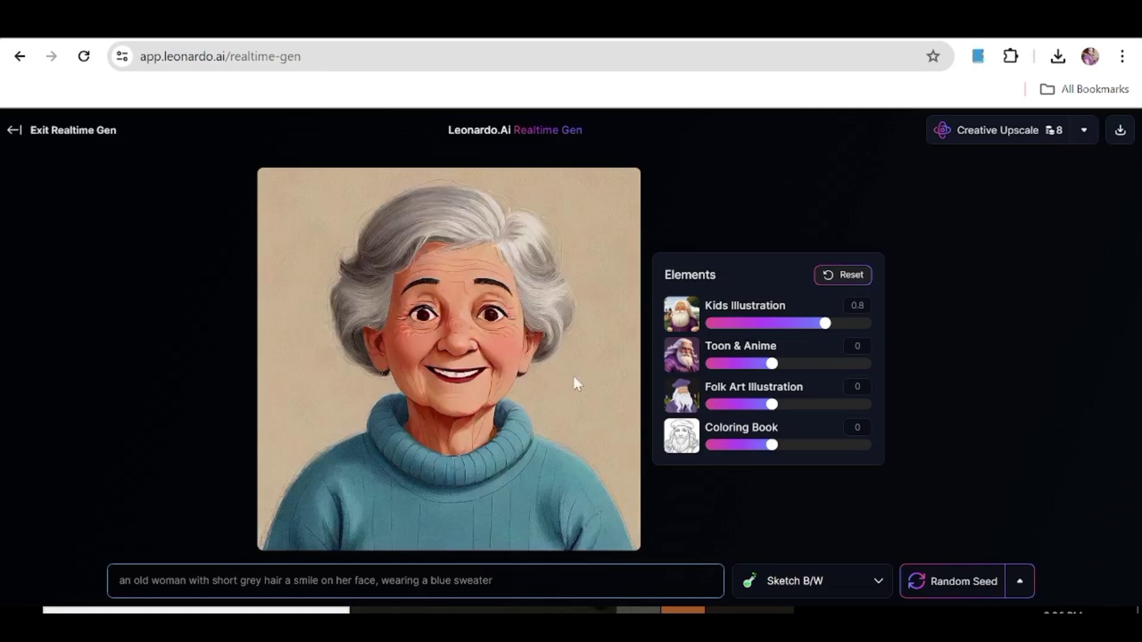
{"action": "left_click", "coordinate": [853, 587]}
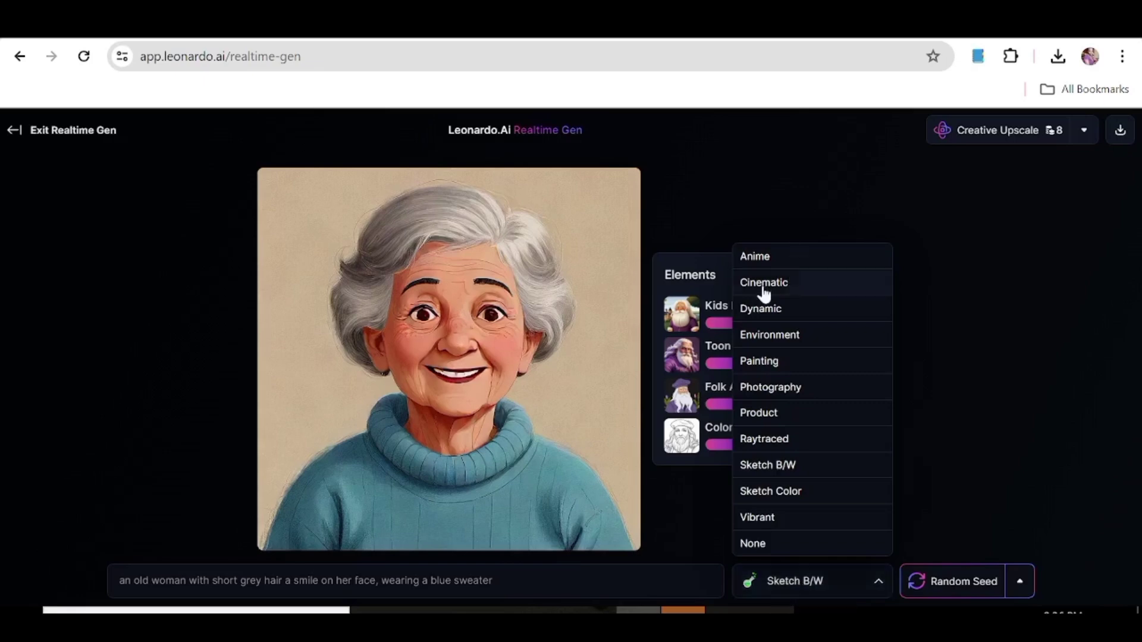
{"action": "left_click", "coordinate": [780, 314]}
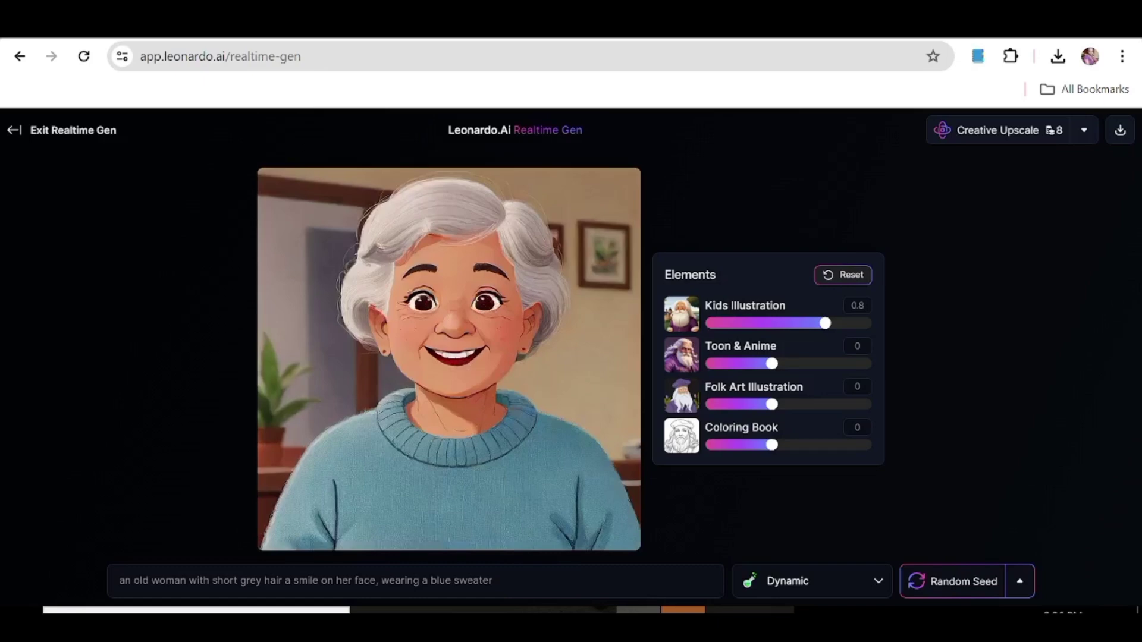
Step: Extend the prompt with ", pearl necklace and earings"
{"action": "type", "text": ", pearl neckl"}
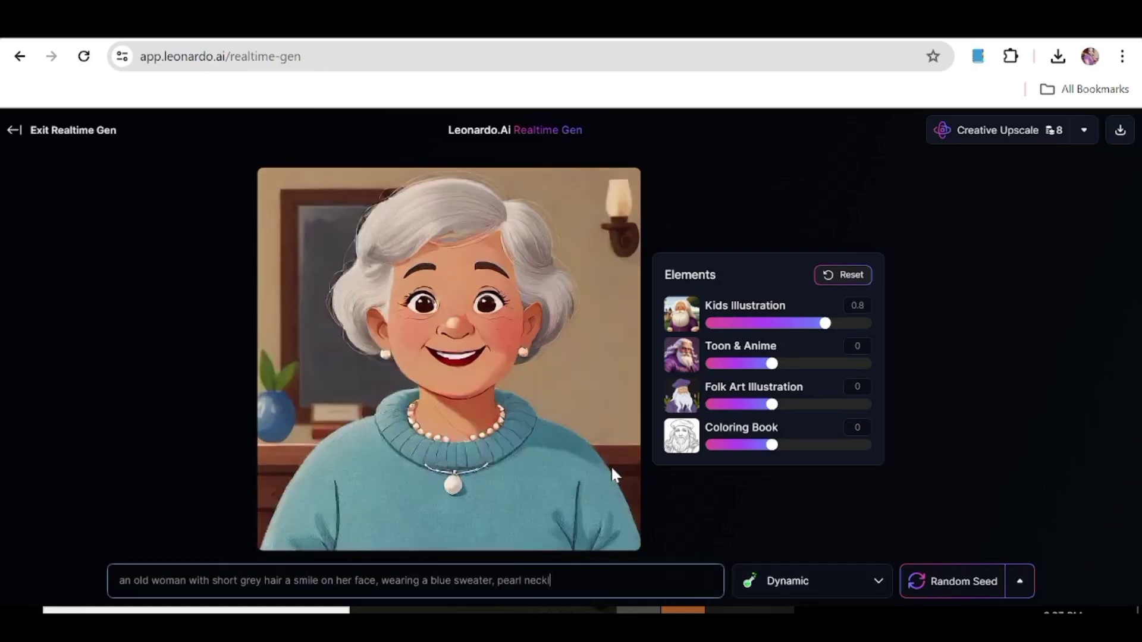
{"action": "type", "text": "ace"}
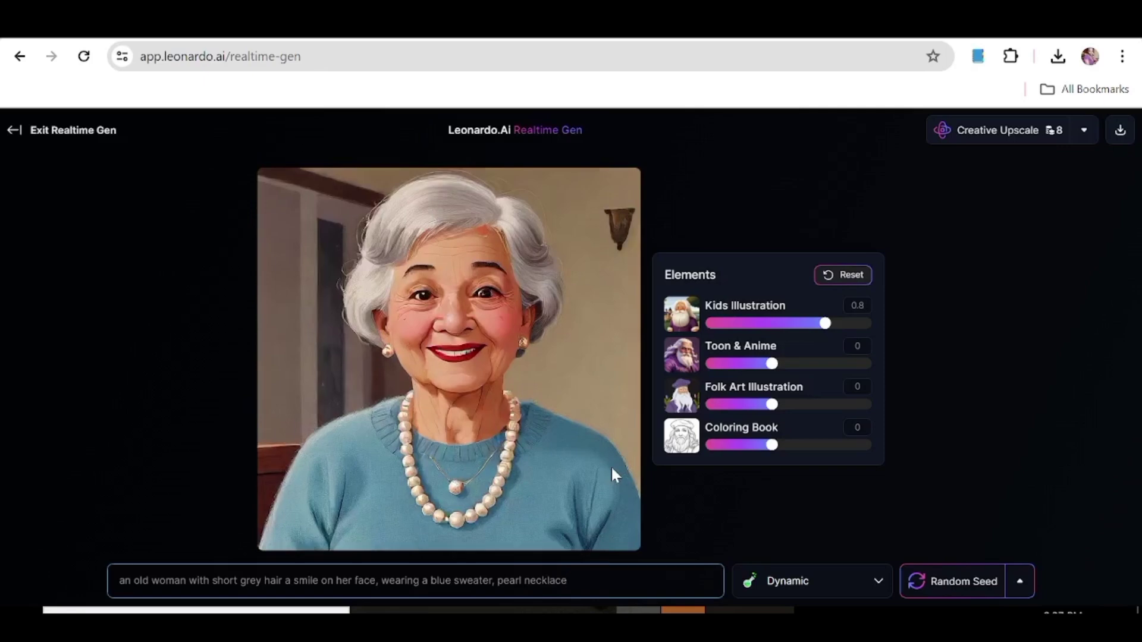
{"action": "type", "text": "and earings"}
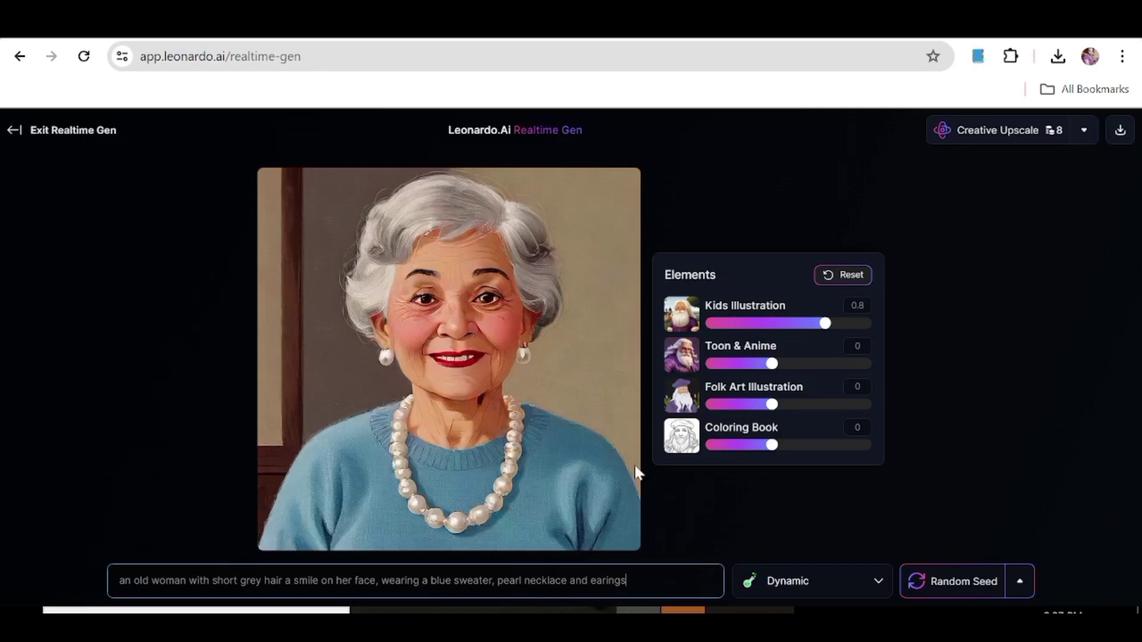
Step: Set the Kids Illustration element to 0 and the Coloring Book element to 1.4
{"action": "left_click", "coordinate": [792, 323]}
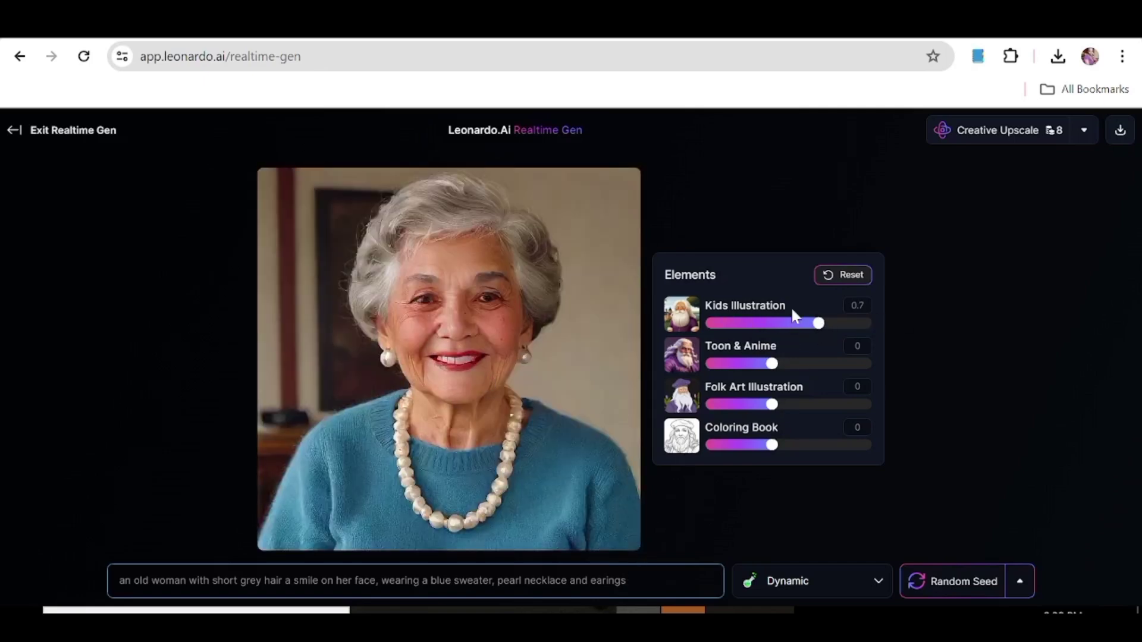
{"action": "left_click_drag", "start_coordinate": [778, 324], "coordinate": [771, 324]}
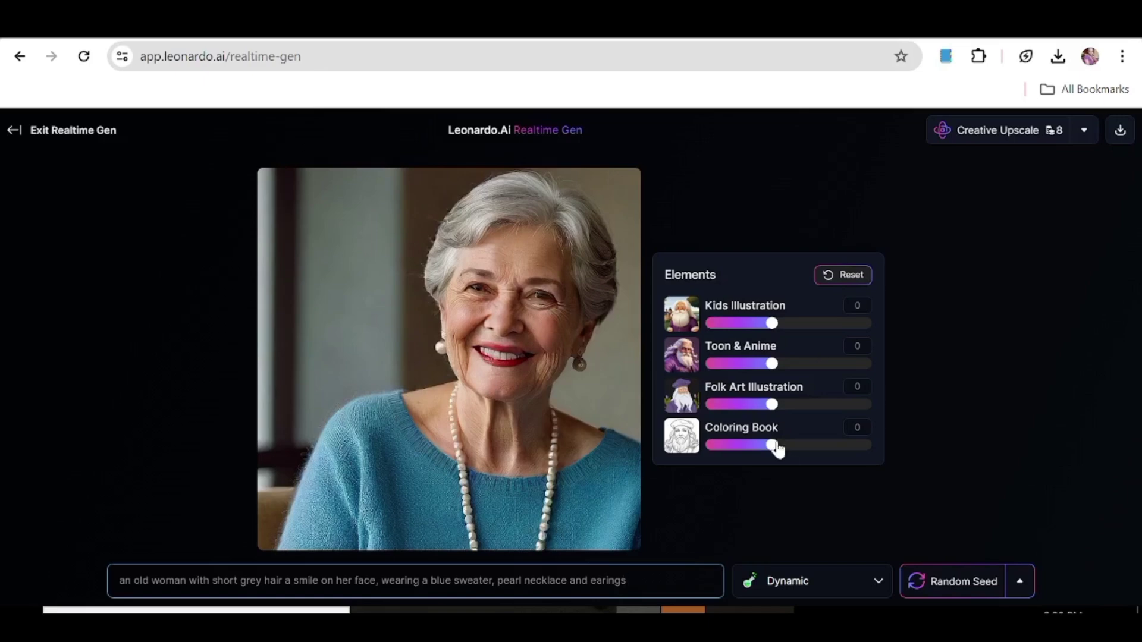
{"action": "left_click_drag", "start_coordinate": [773, 445], "coordinate": [865, 445]}
Step: Change the image style to Sketch Color and reduce the strength of the Coloring Book element
{"action": "left_click", "coordinate": [779, 577]}
{"action": "left_click", "coordinate": [804, 491]}
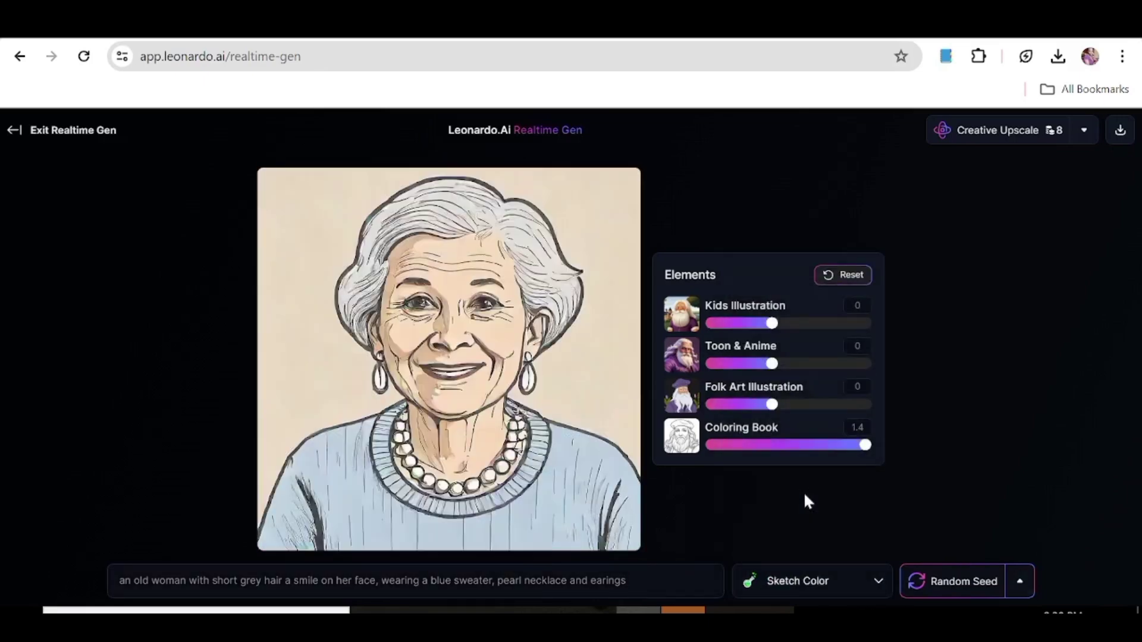
{"action": "left_click", "coordinate": [823, 447]}
Step: Change the image style to Photography and lower the Coloring Book element further
{"action": "left_click", "coordinate": [821, 581]}
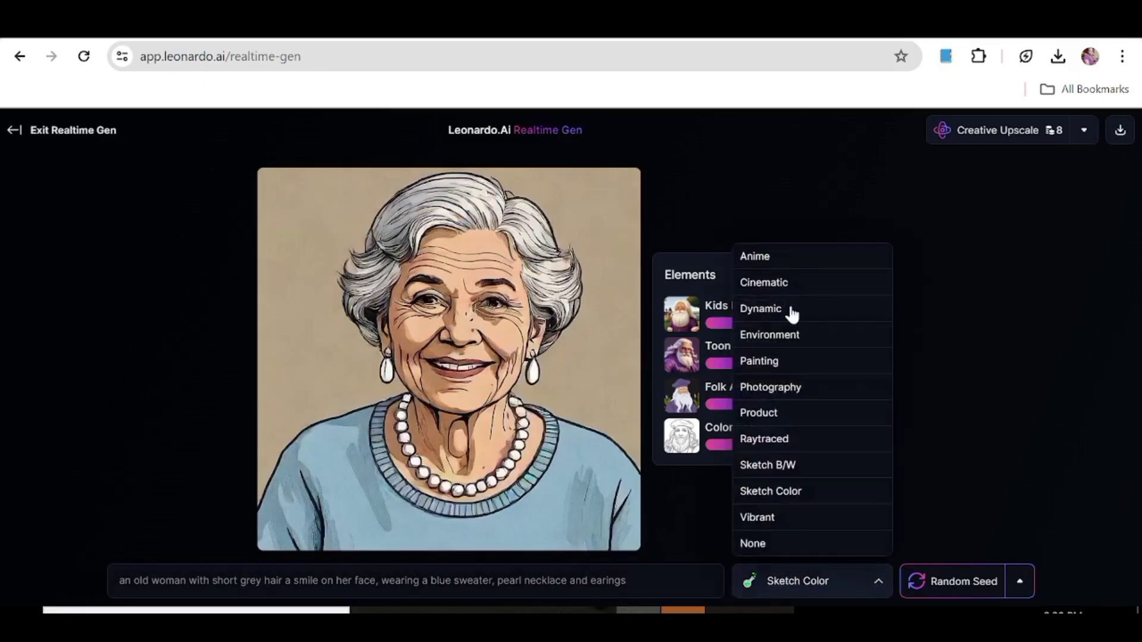
{"action": "left_click", "coordinate": [771, 388]}
{"action": "left_click_drag", "start_coordinate": [803, 445], "coordinate": [777, 446]}
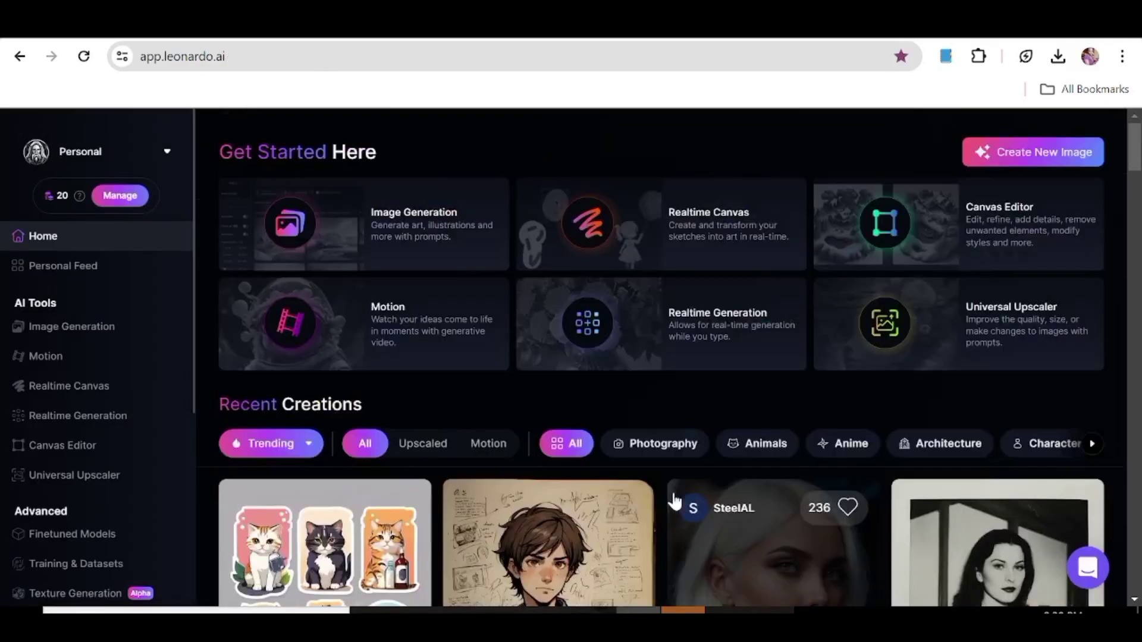
Step: Open AI Image Generation from the home page and turn on the Transparency option
{"action": "scroll", "coordinate": [41, 323], "scroll_direction": "down", "scroll_amount": 5}
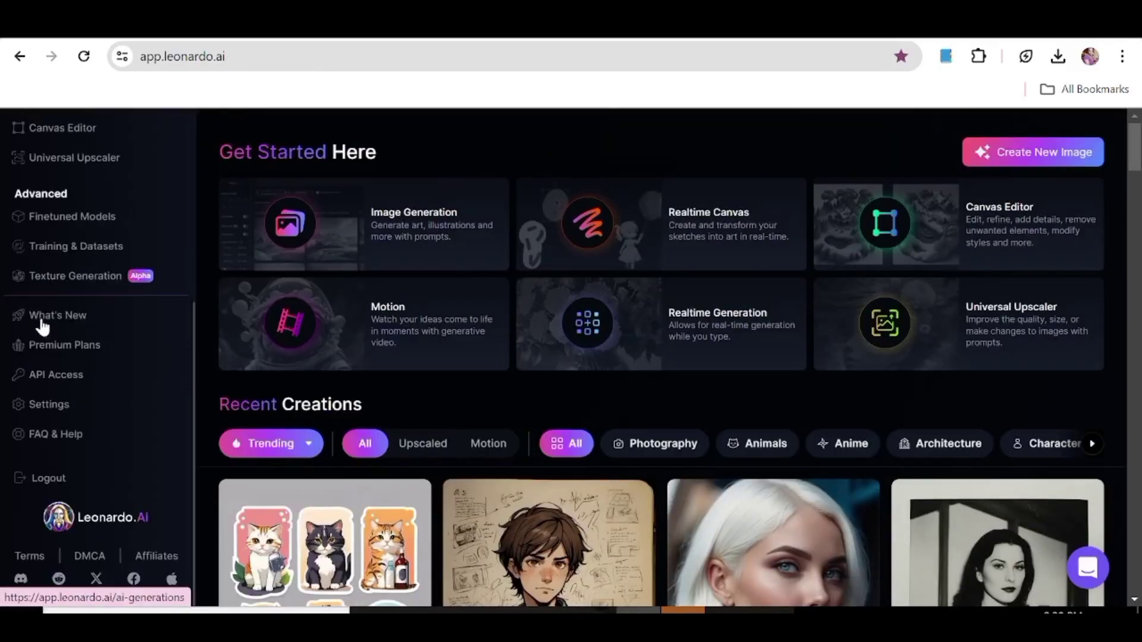
{"action": "scroll", "coordinate": [41, 327], "scroll_direction": "up", "scroll_amount": 3}
{"action": "left_click", "coordinate": [71, 189]}
{"action": "scroll", "coordinate": [20, 356], "scroll_direction": "down", "scroll_amount": 3}
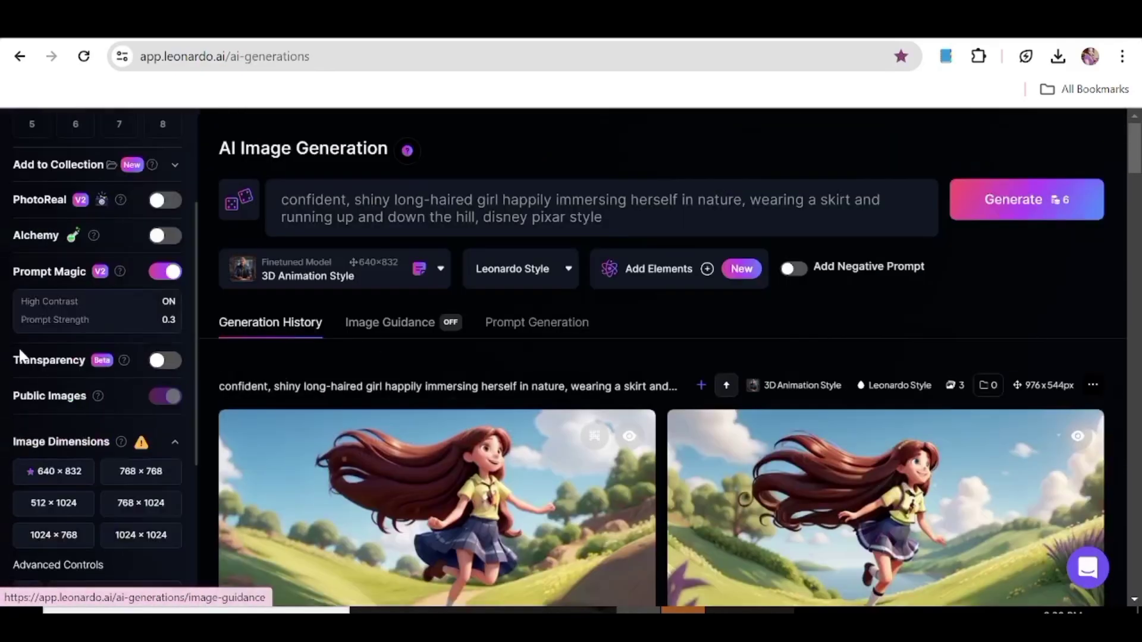
{"action": "scroll", "coordinate": [395, 374], "scroll_direction": "down", "scroll_amount": 5}
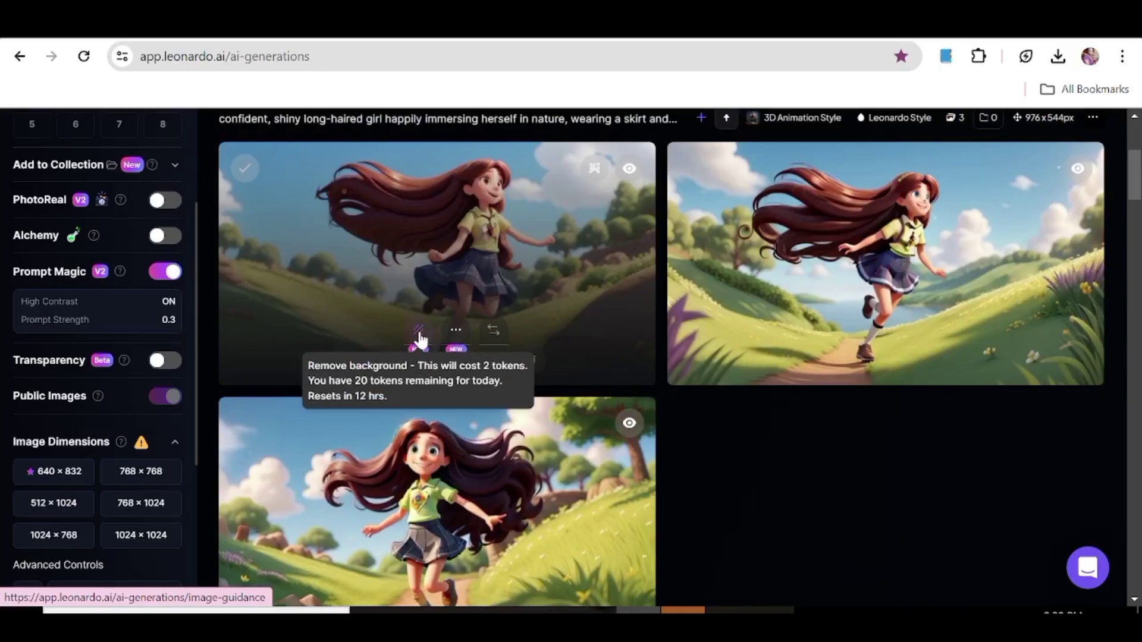
{"action": "left_click", "coordinate": [167, 361]}
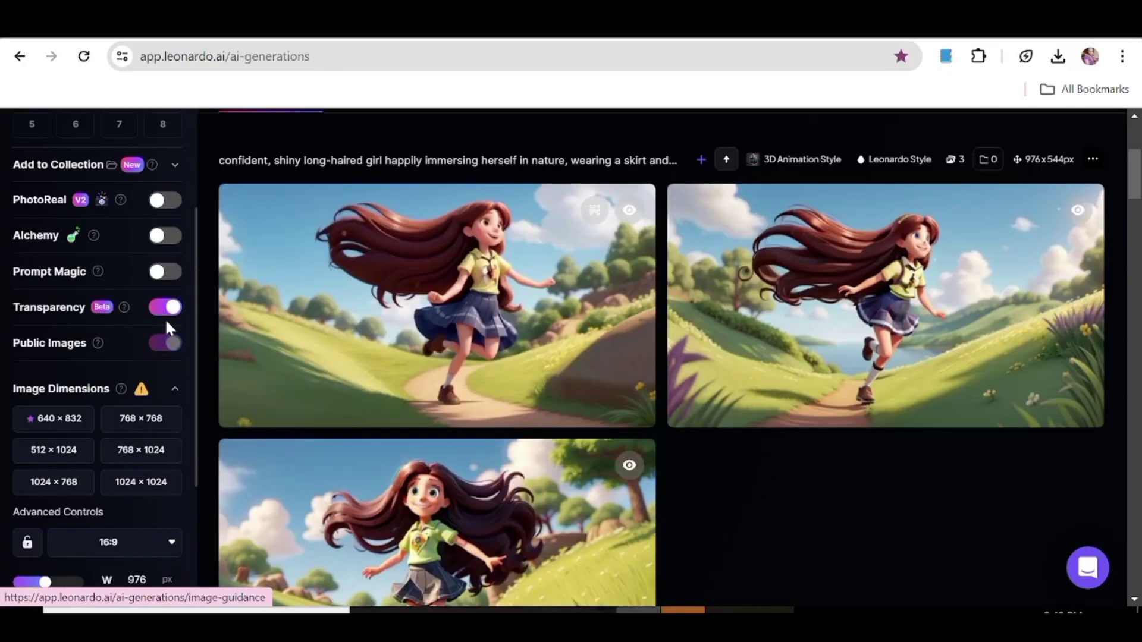